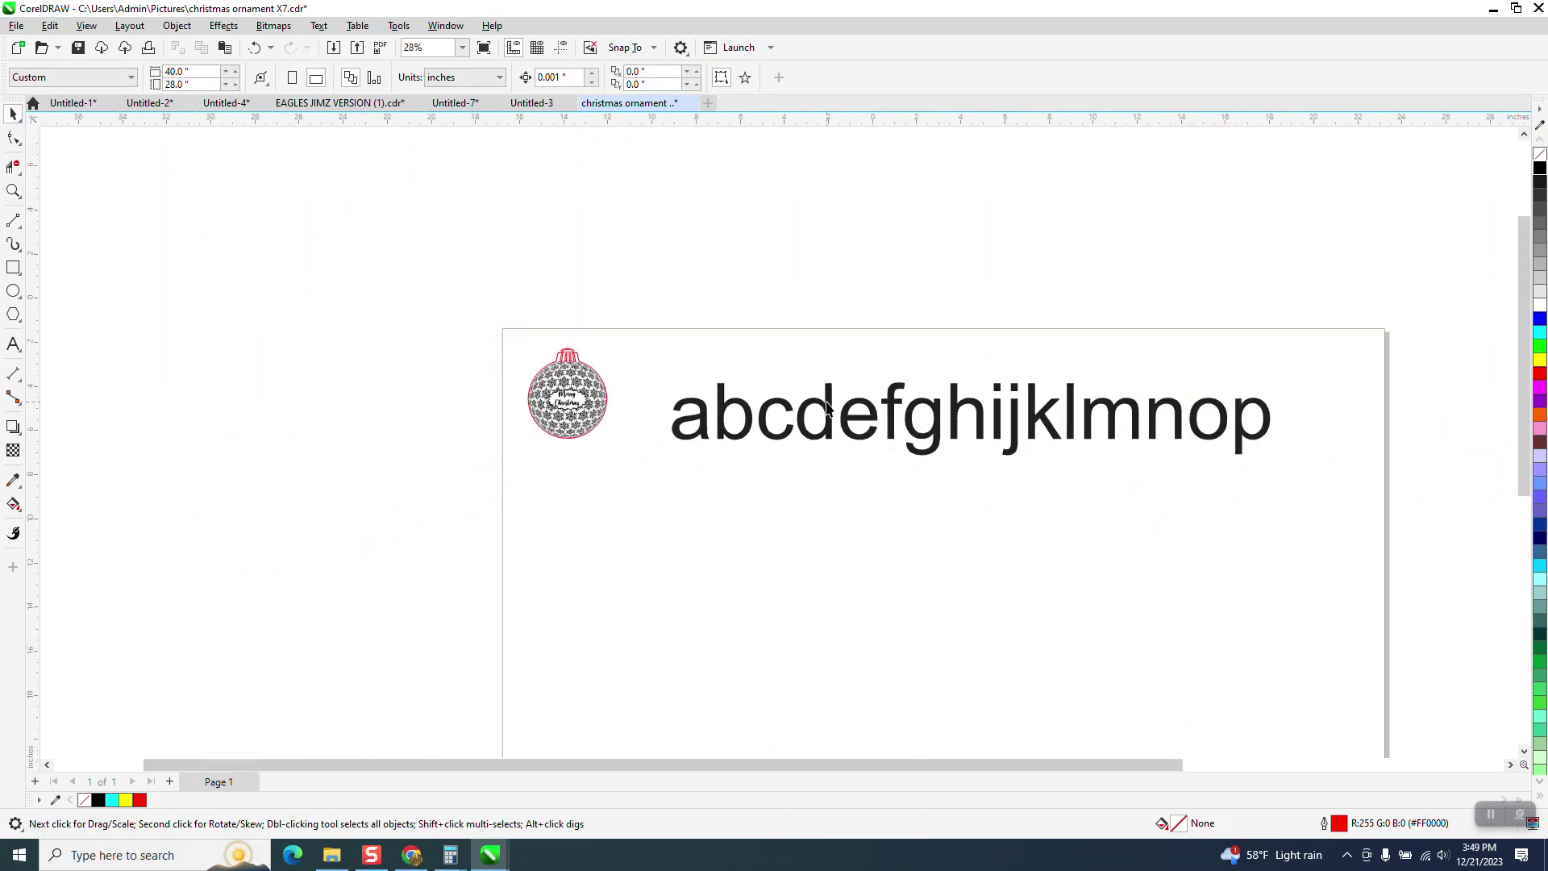
Duplicate the "abcdefghijklmnop" text line directly below the original and change the copy's case to UPPERCASE
click(830, 407)
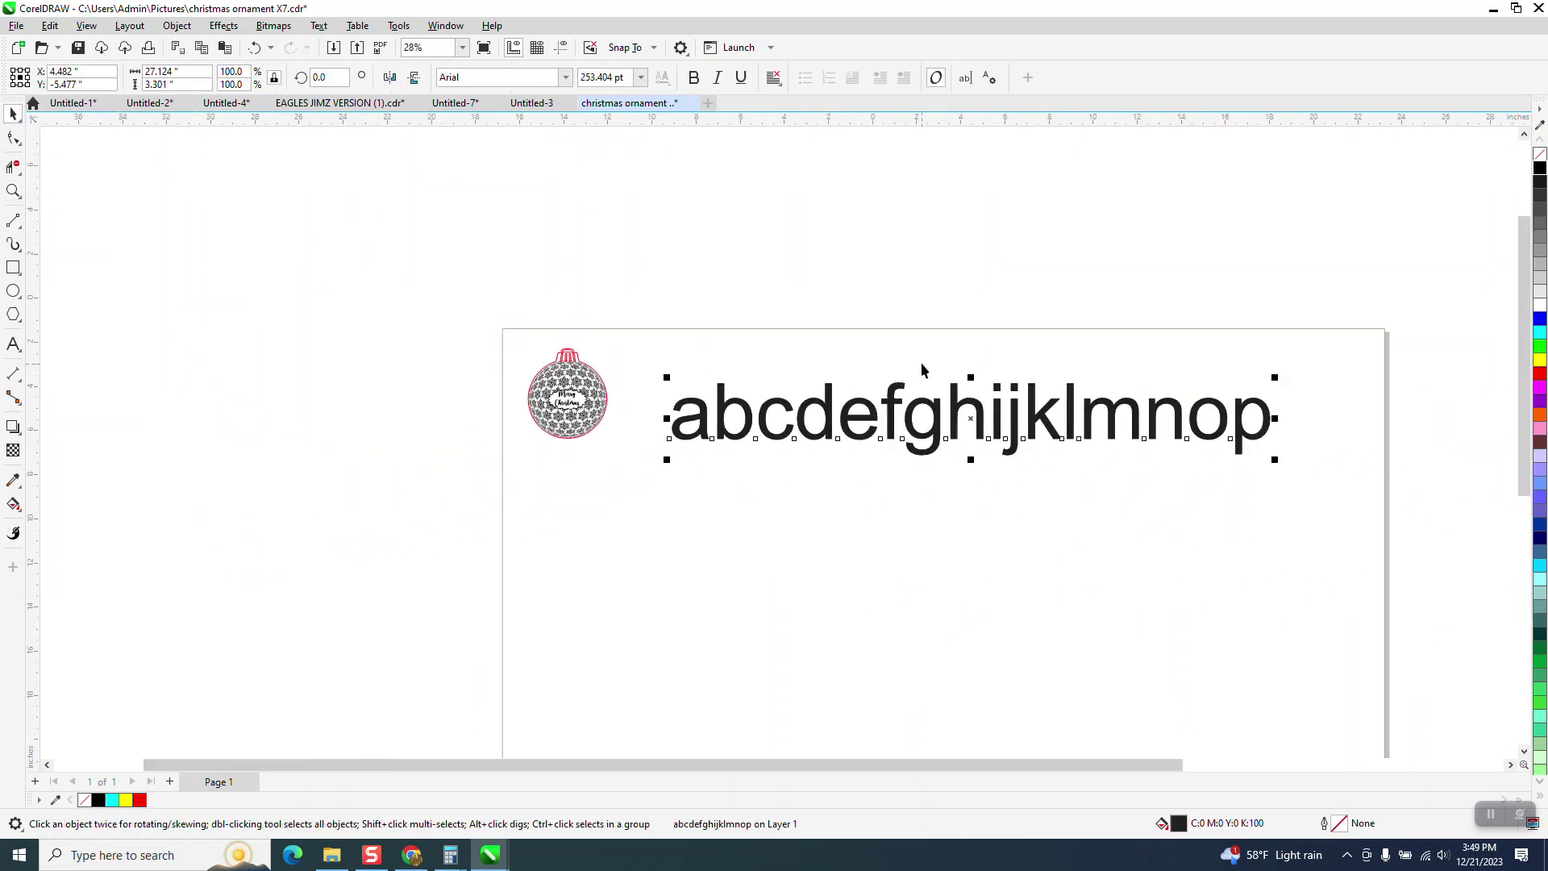
drag(976, 402, 972, 529)
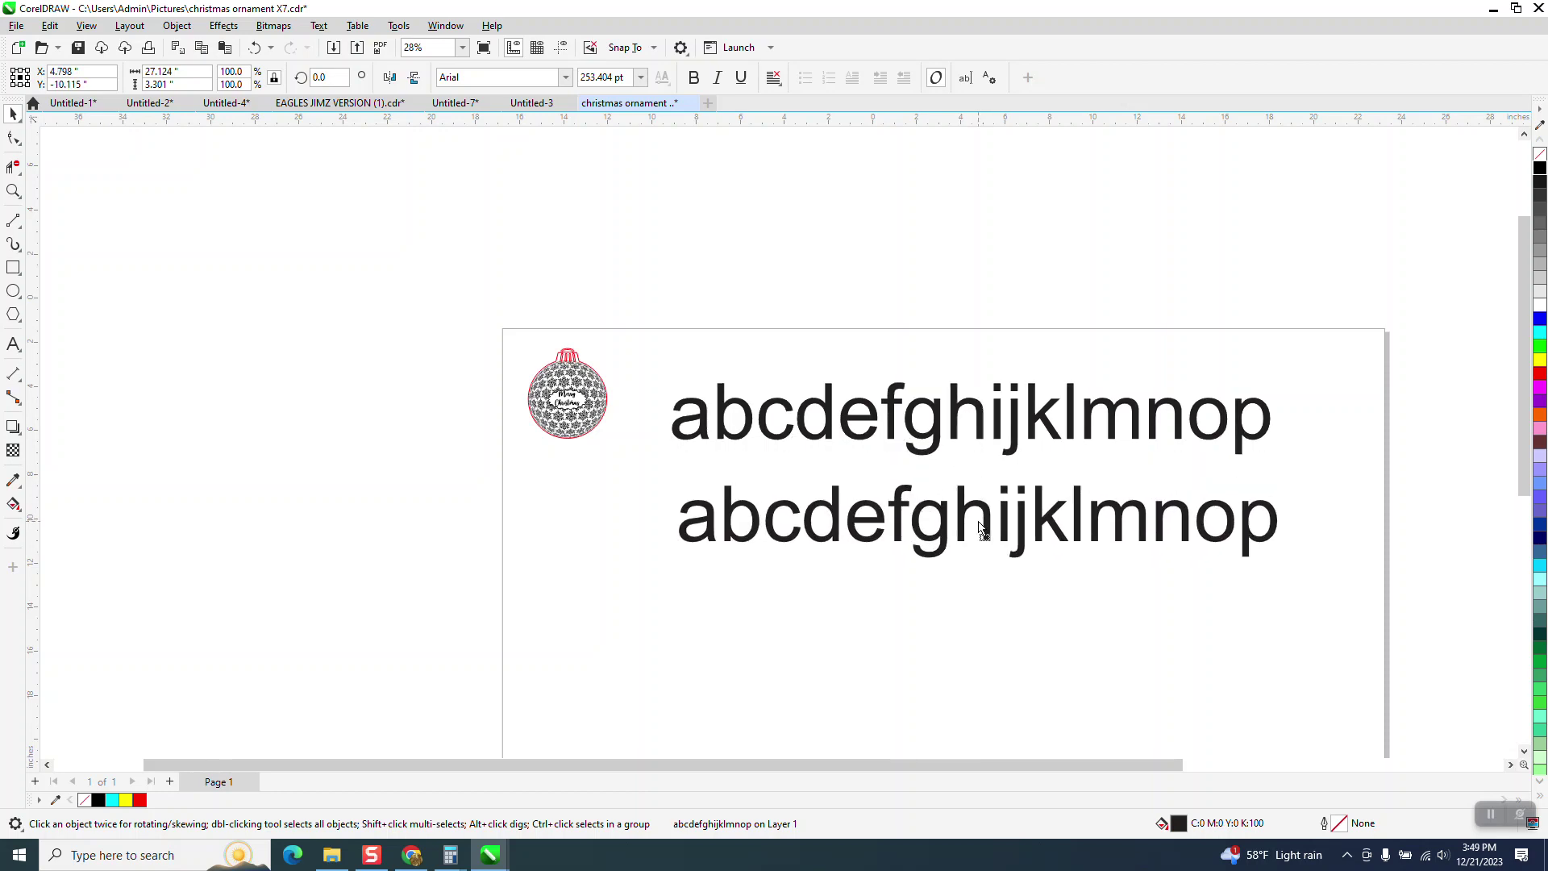
click(319, 25)
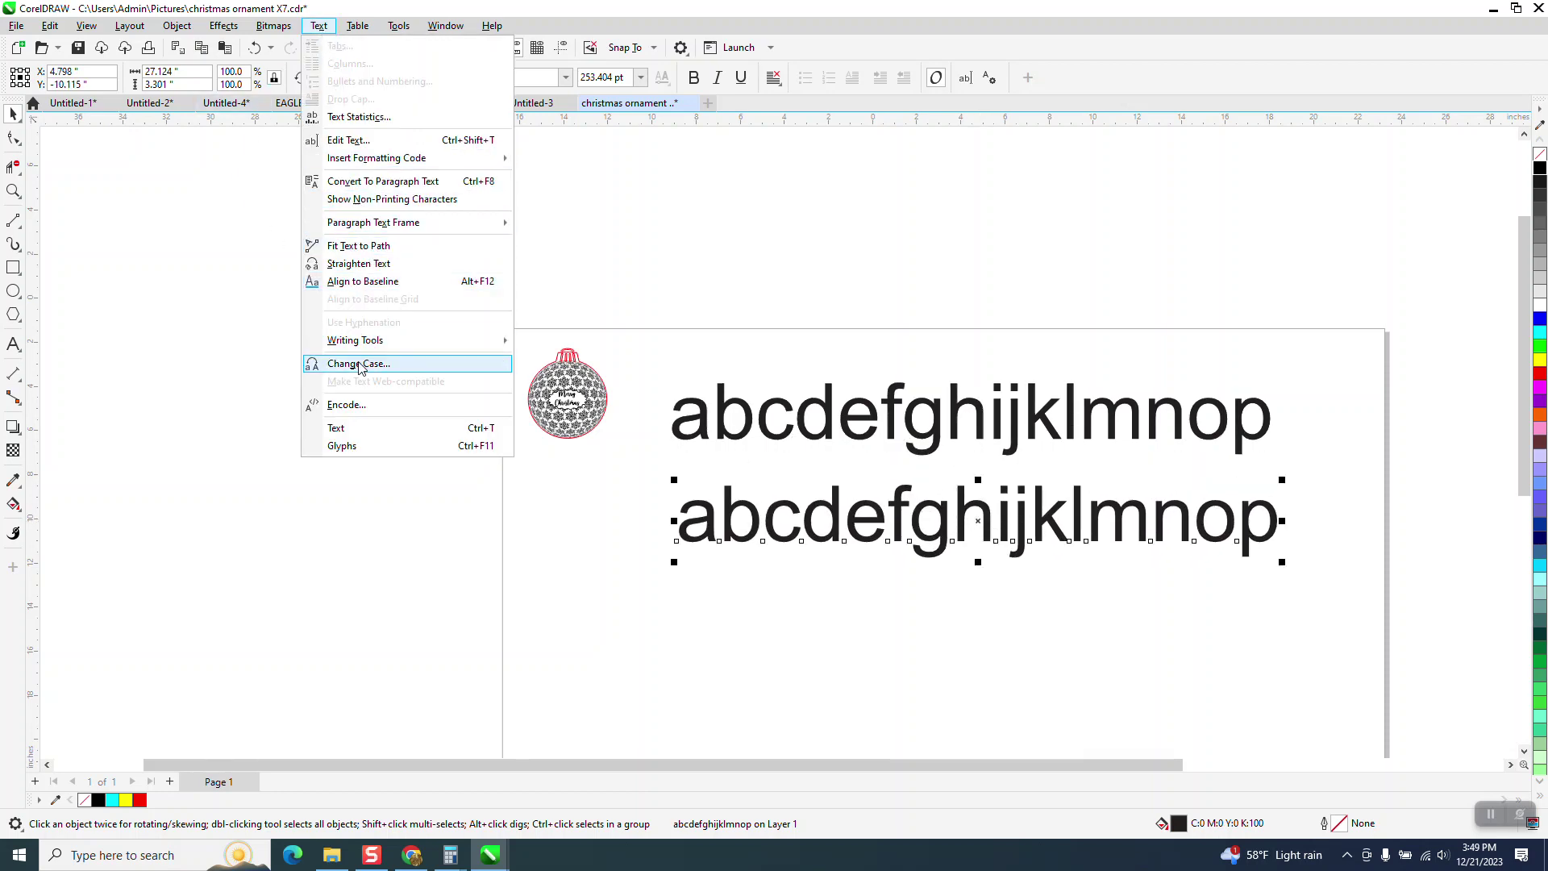
click(469, 367)
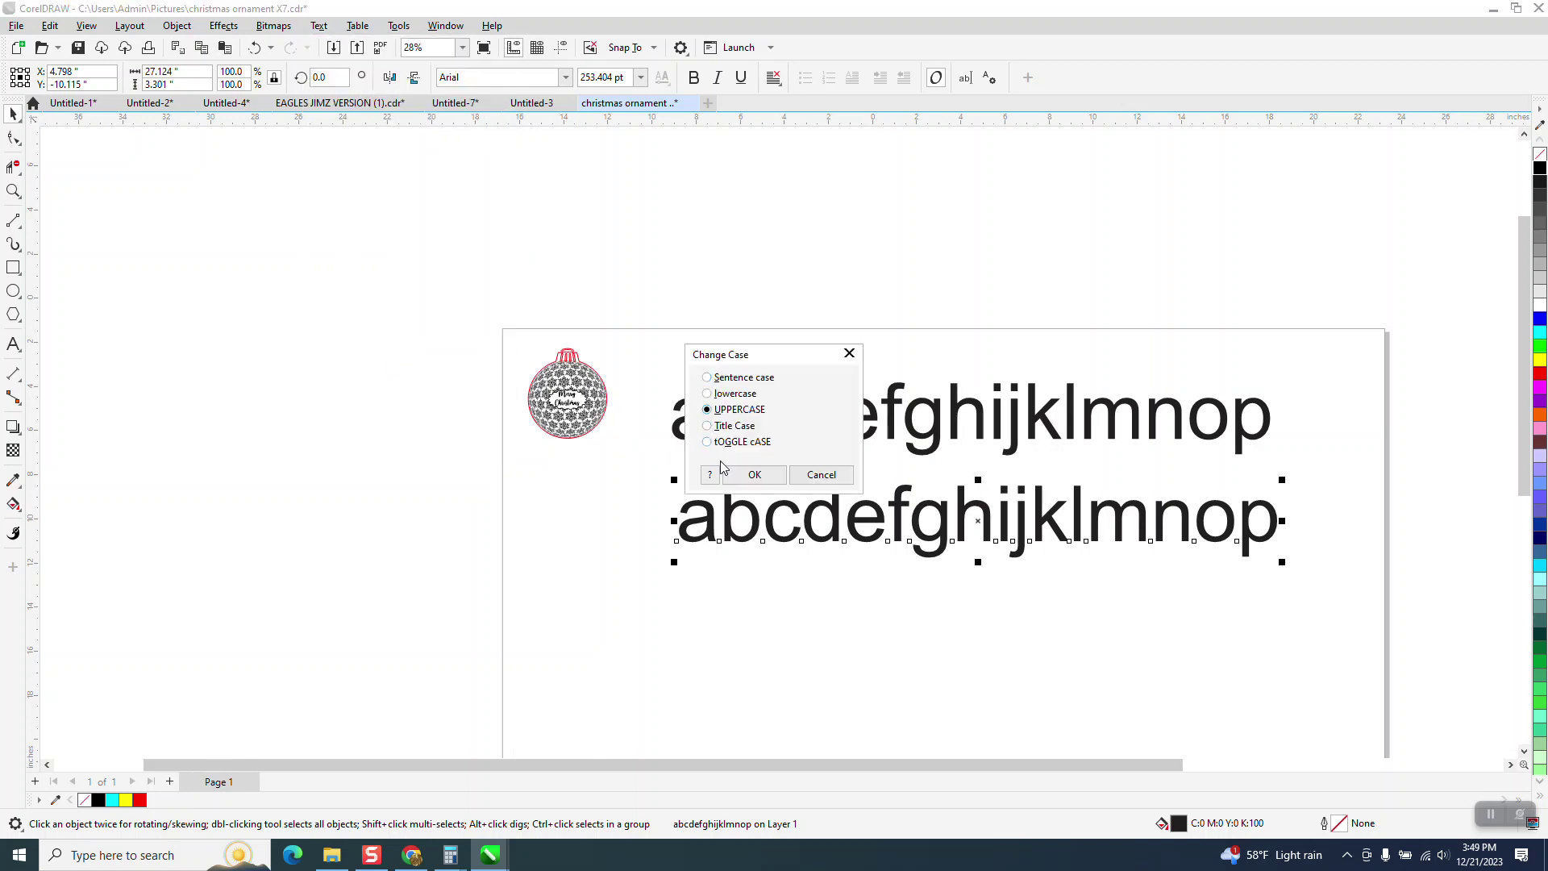
click(750, 474)
scroll(394, 583, down, 1)
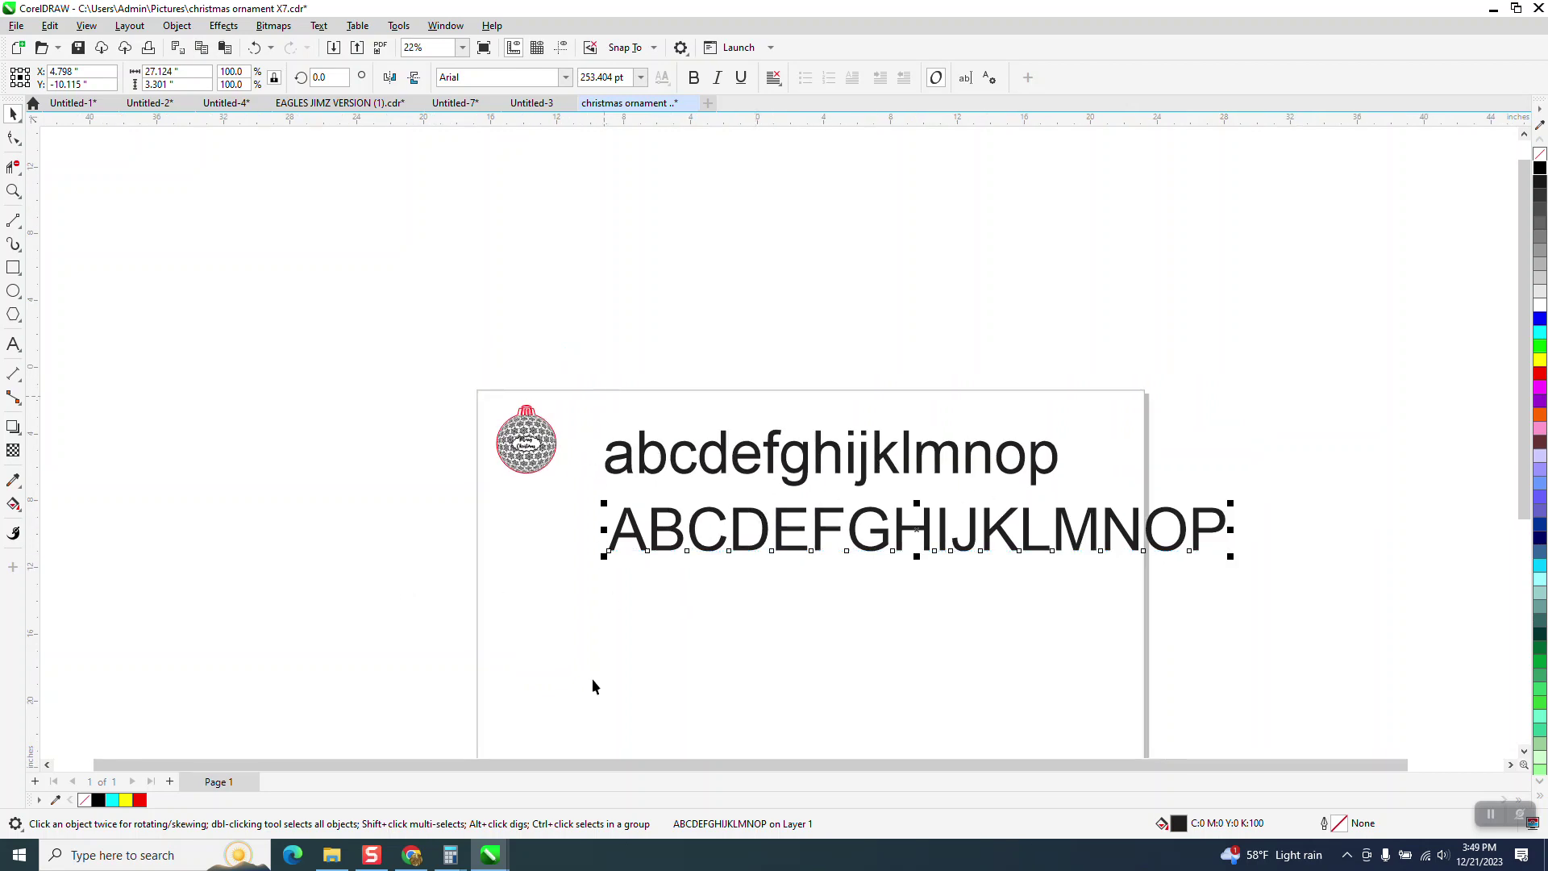
Switch to Chrome and open the dafont.com home page in the current DaFont tab
click(412, 855)
scroll(692, 286, up, 10)
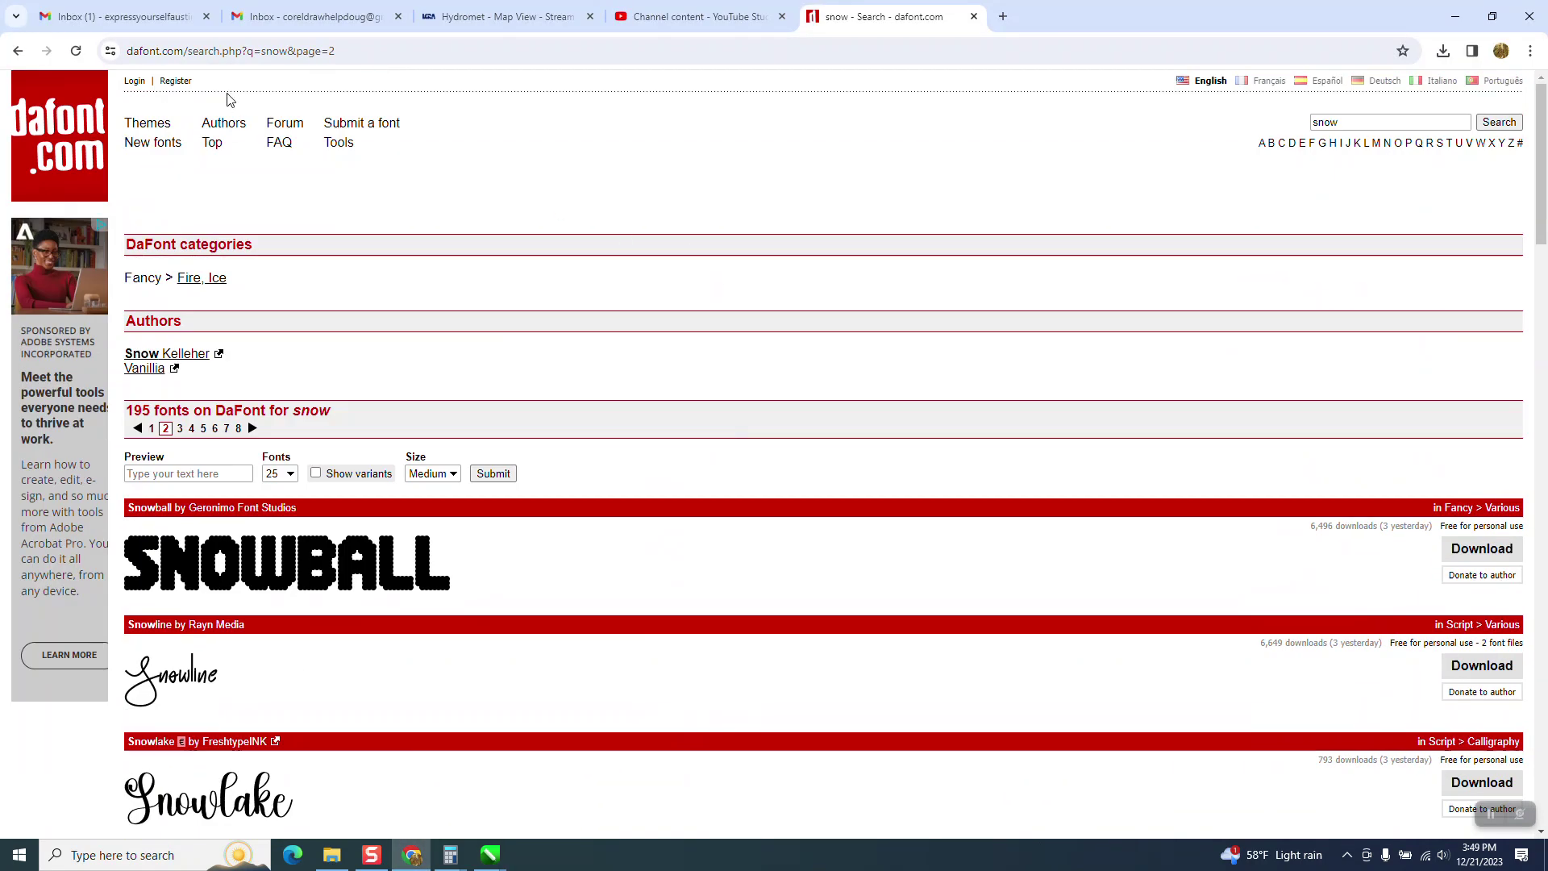
drag(335, 50, 189, 53)
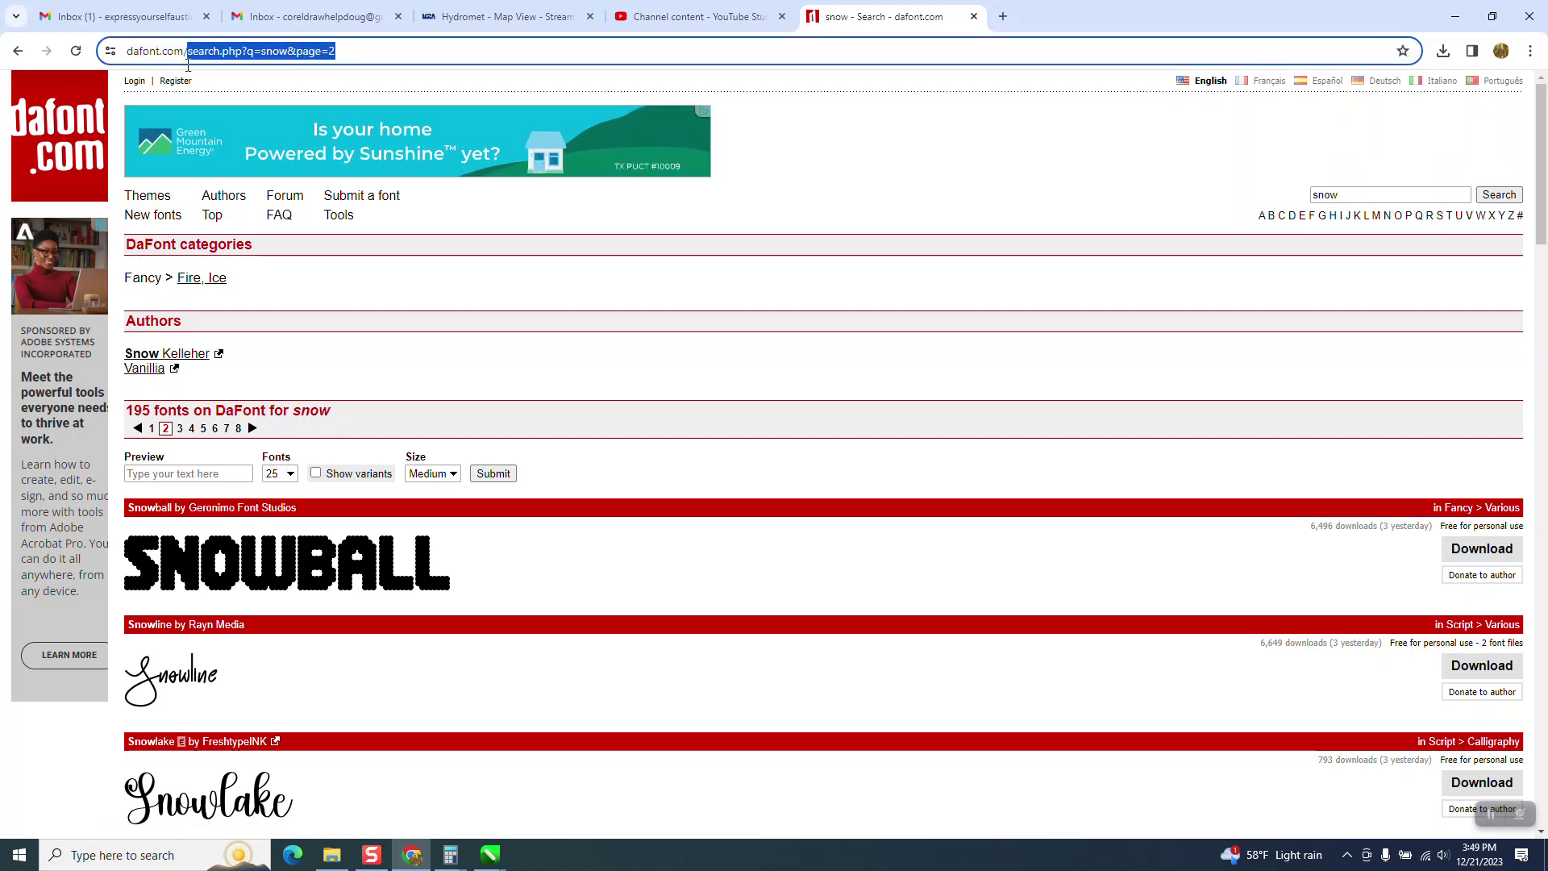
key(BackSpace)
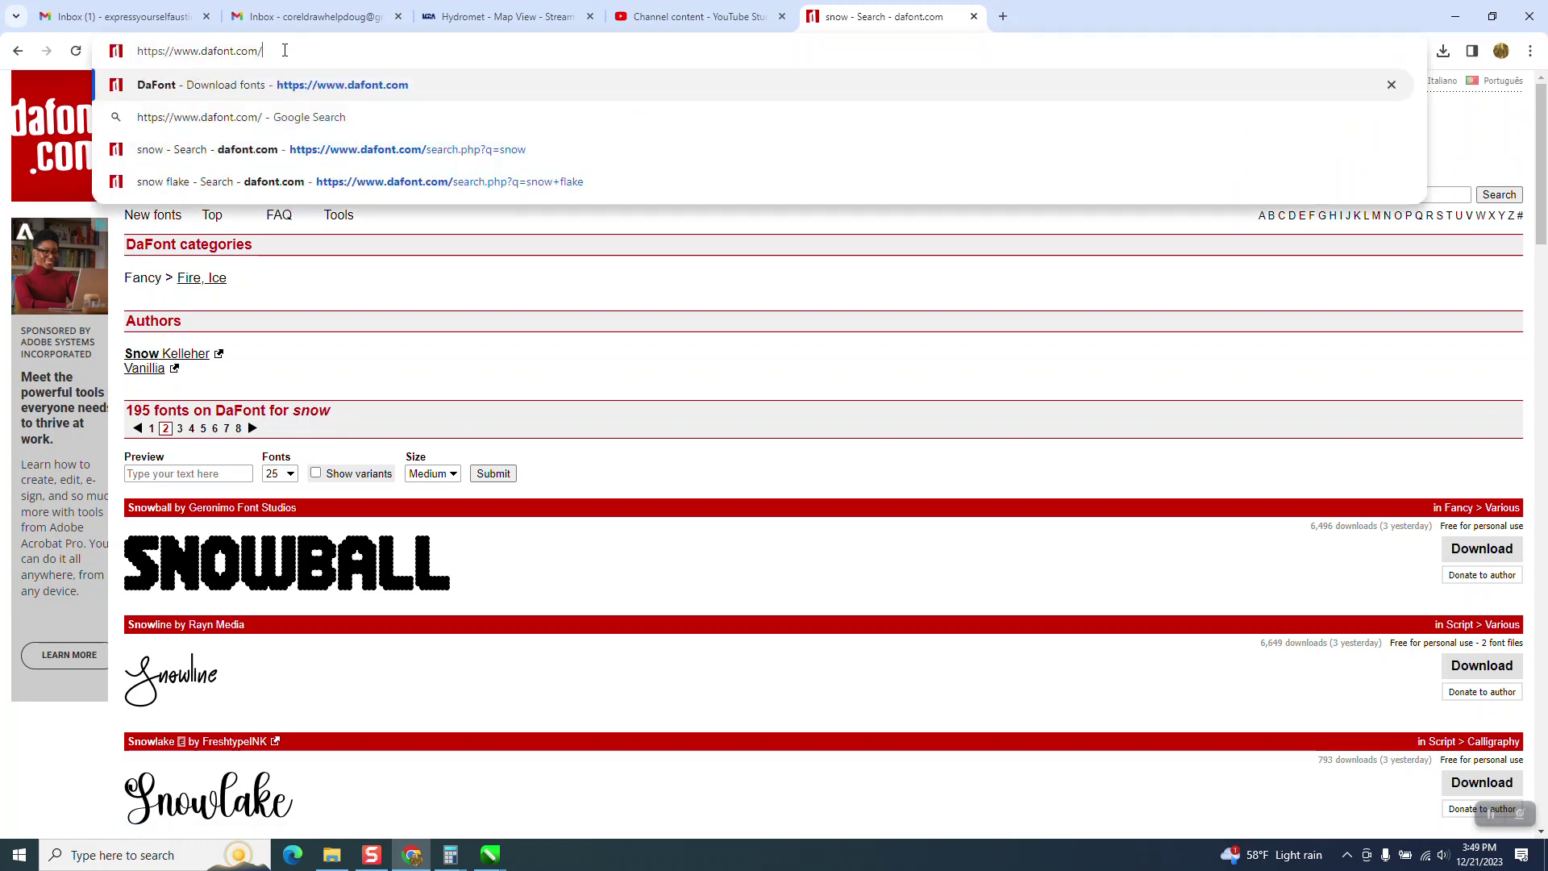
key(BackSpace)
key(Return)
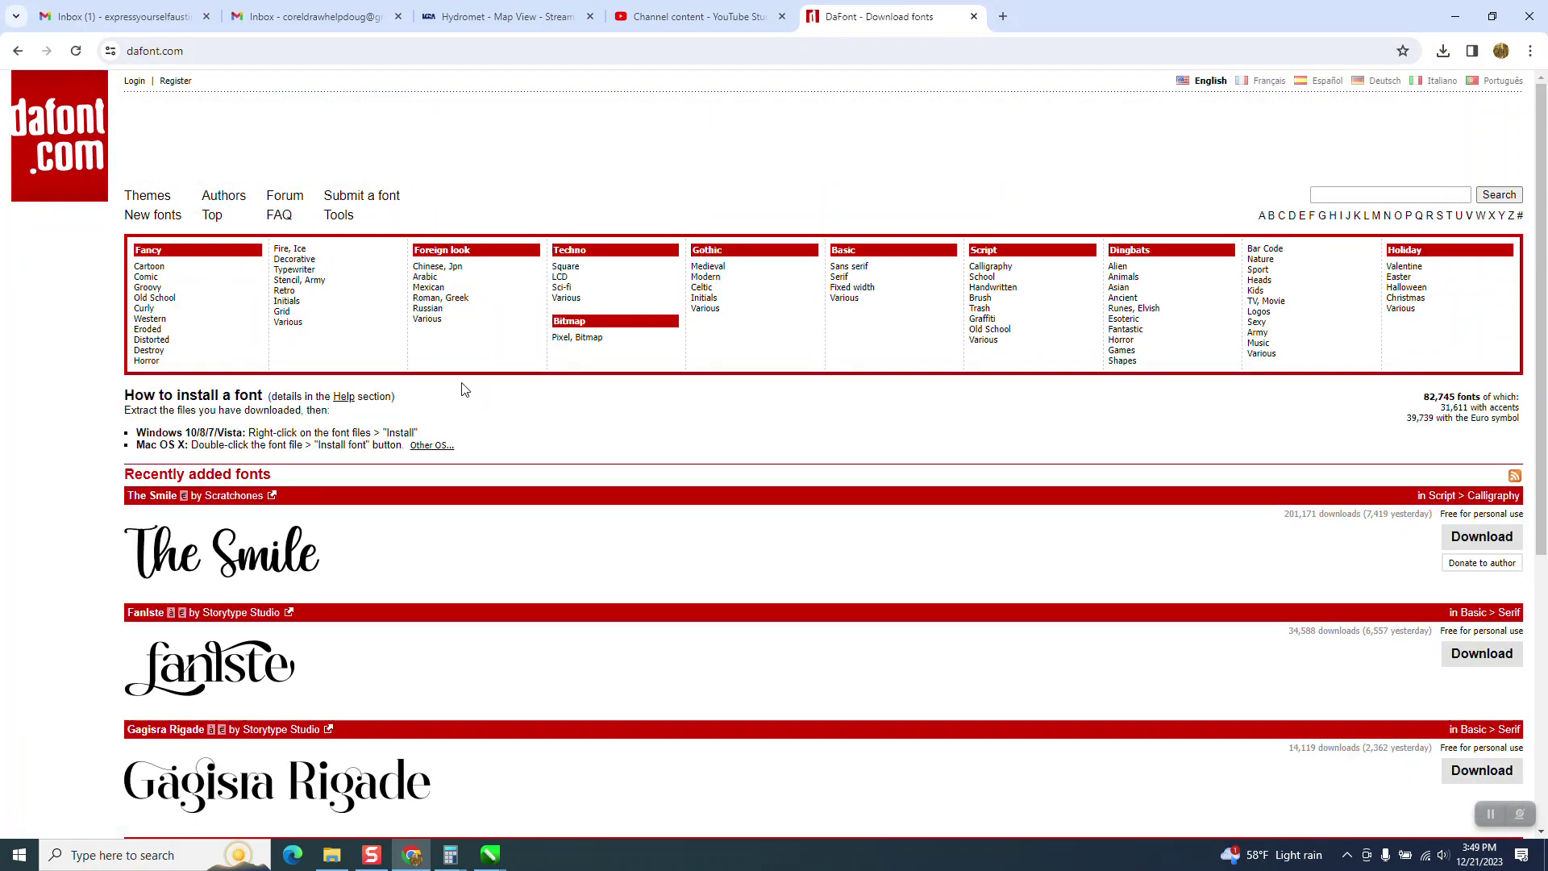
Search DaFont for "snow" and look through the listed fonts for snowflake designs
scroll(562, 367, down, 5)
scroll(557, 369, up, 5)
click(1382, 196)
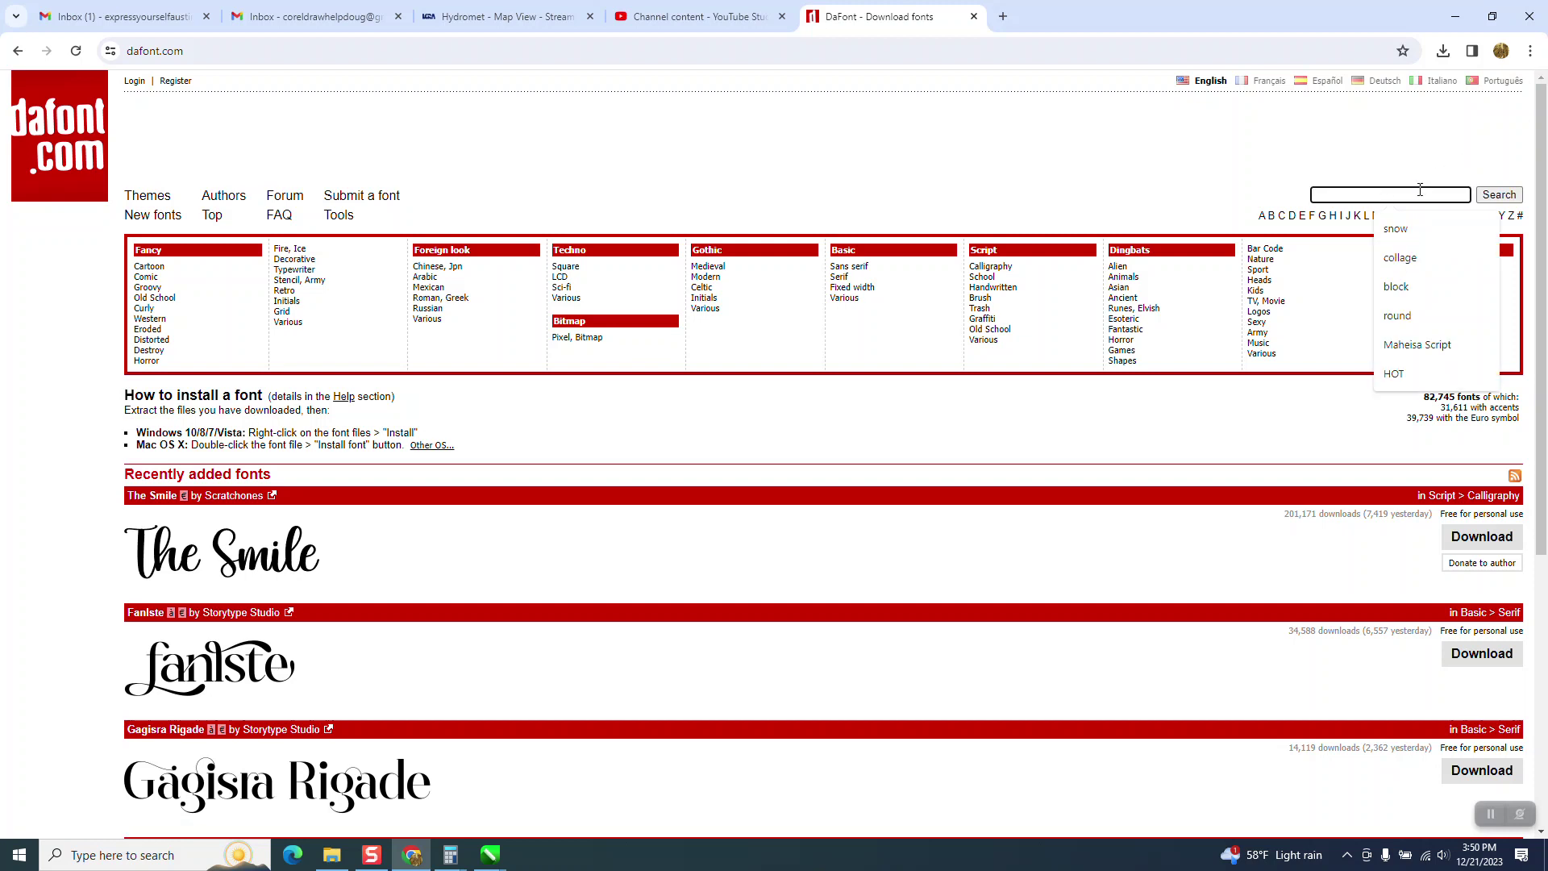
text(snaw)
key(BackSpace)
key(BackSpace)
text(ow)
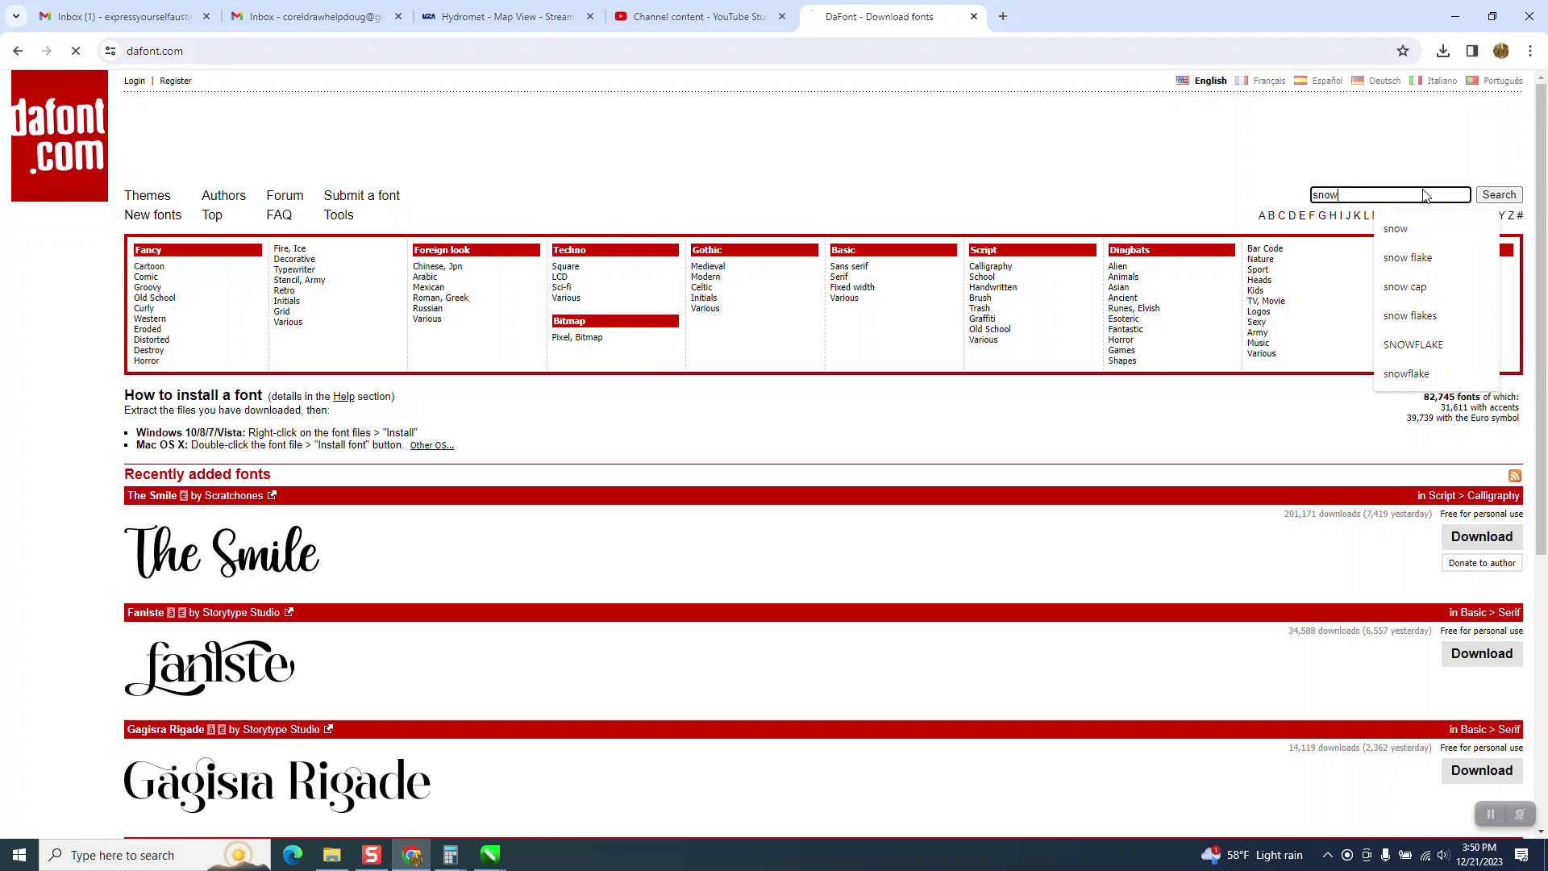
key(Return)
scroll(864, 432, down, 20)
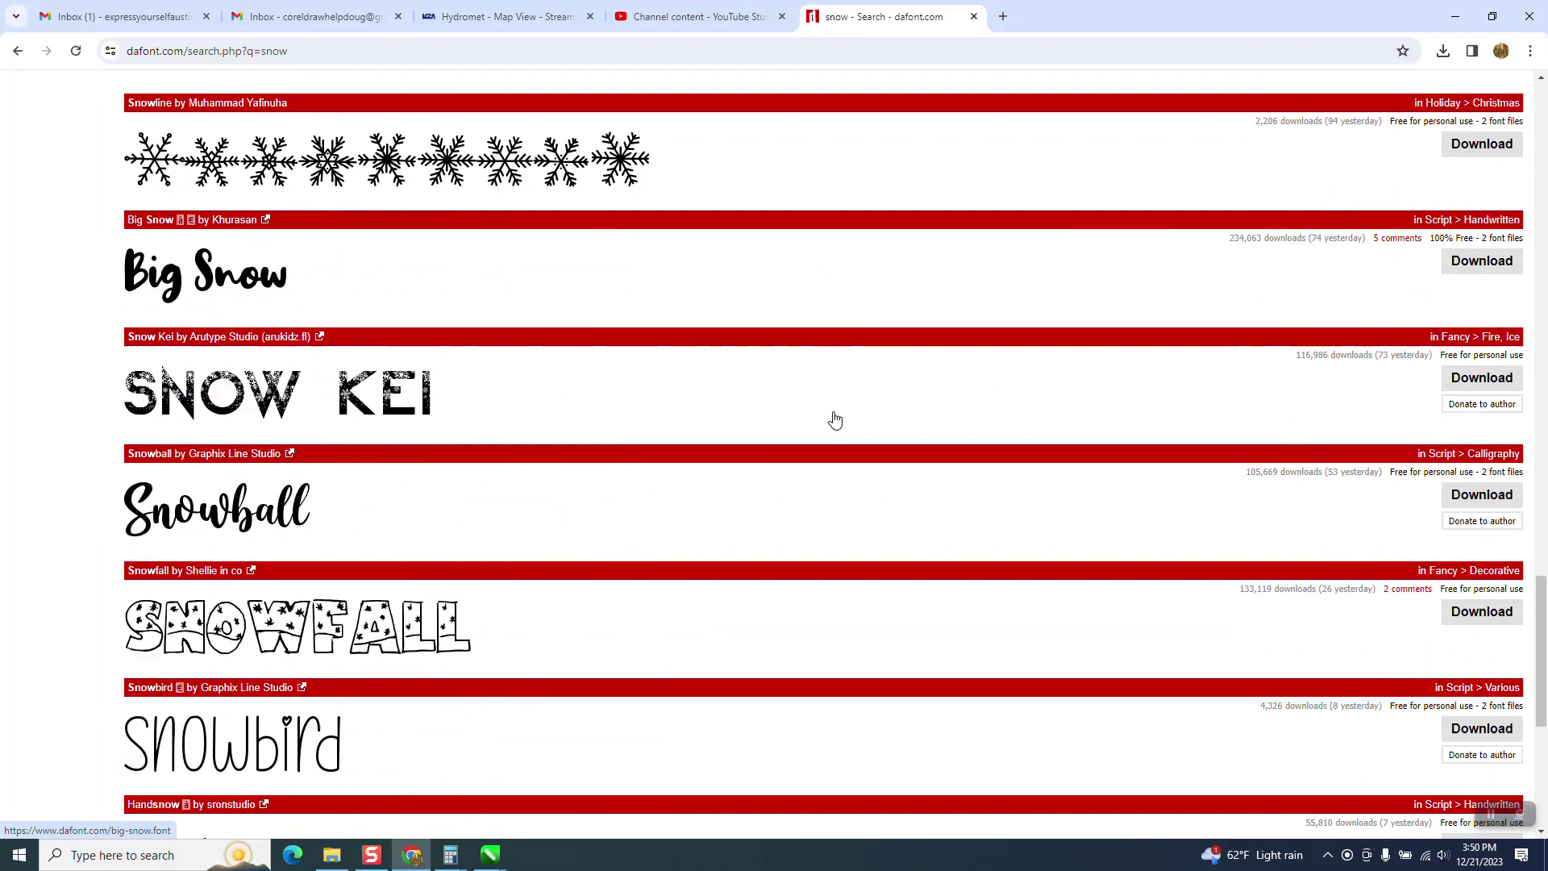
scroll(833, 419, down, 15)
scroll(831, 419, up, 20)
scroll(831, 417, down, 20)
scroll(831, 415, up, 20)
scroll(1007, 349, up, 2)
Refine the DaFont search to "snow flake" and look over the listed fonts
click(1363, 193)
text(flake)
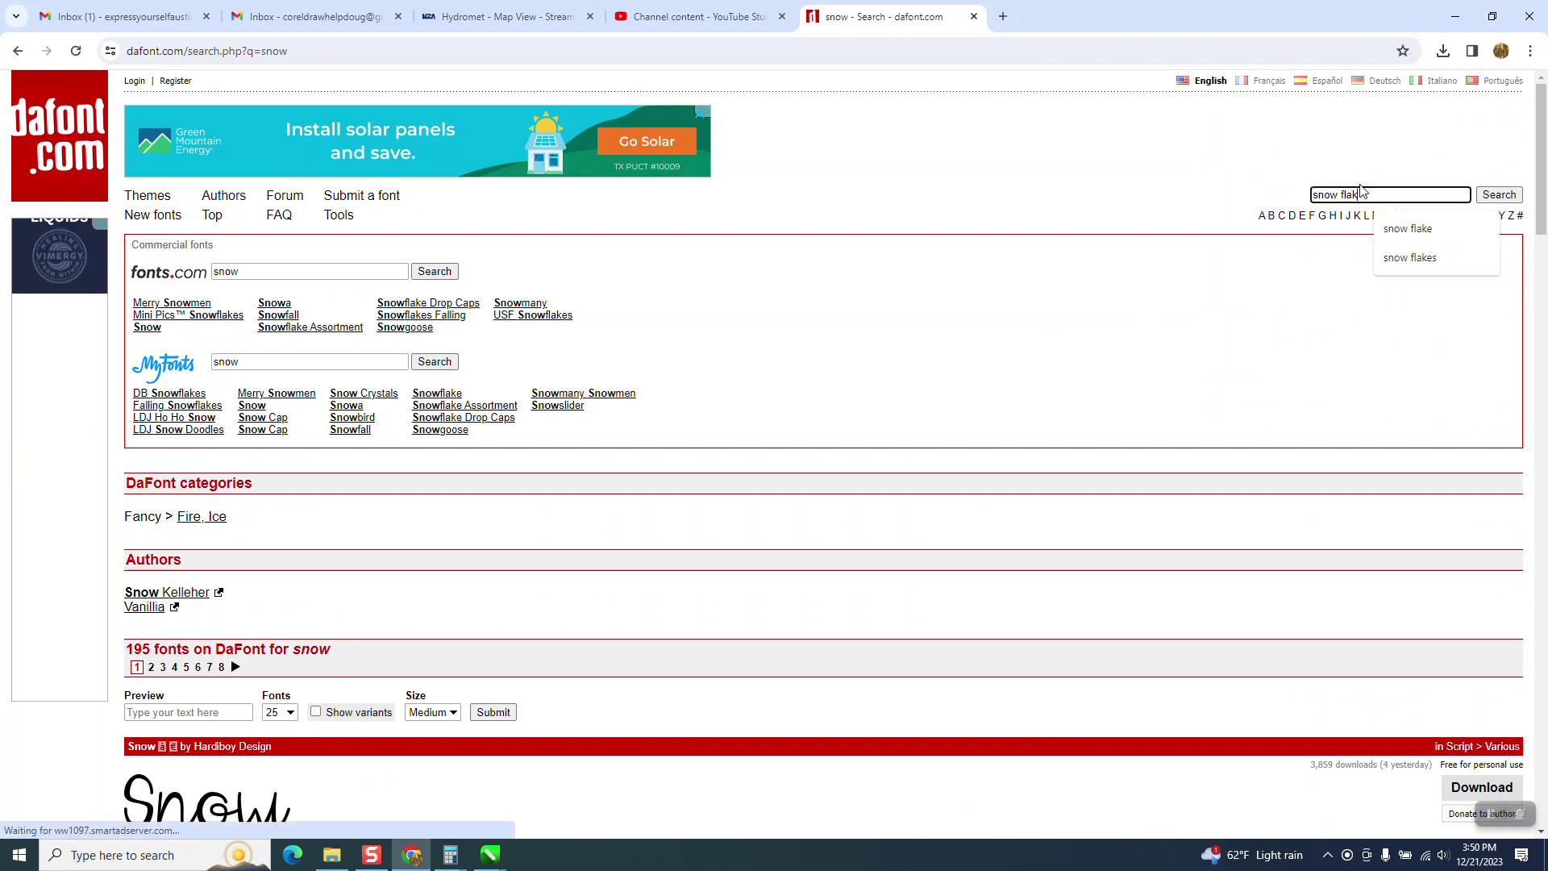
key(Return)
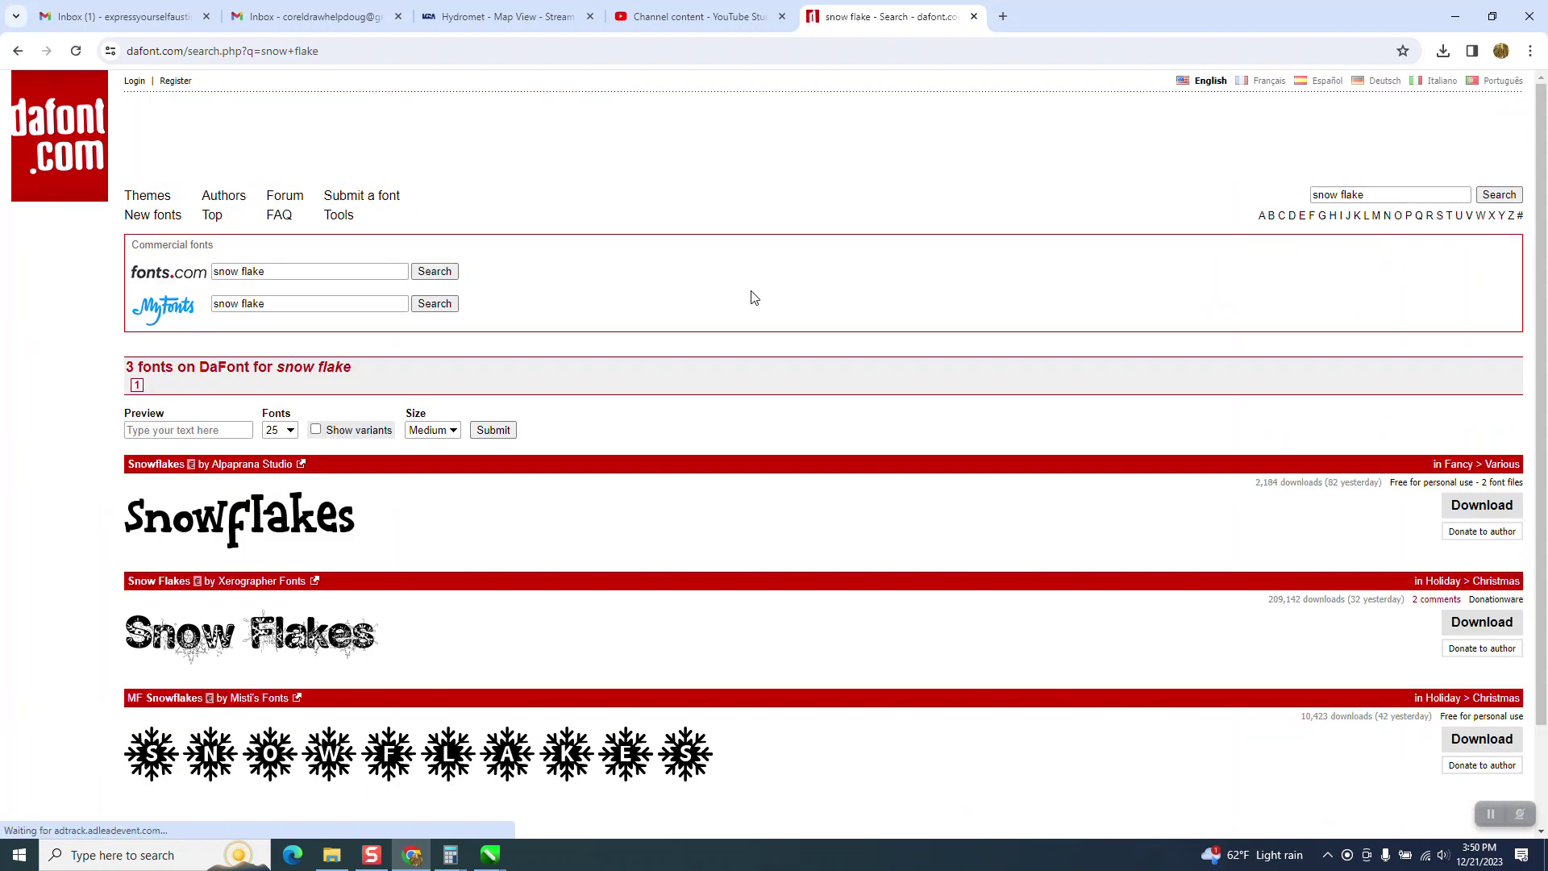
scroll(622, 418, down, 2)
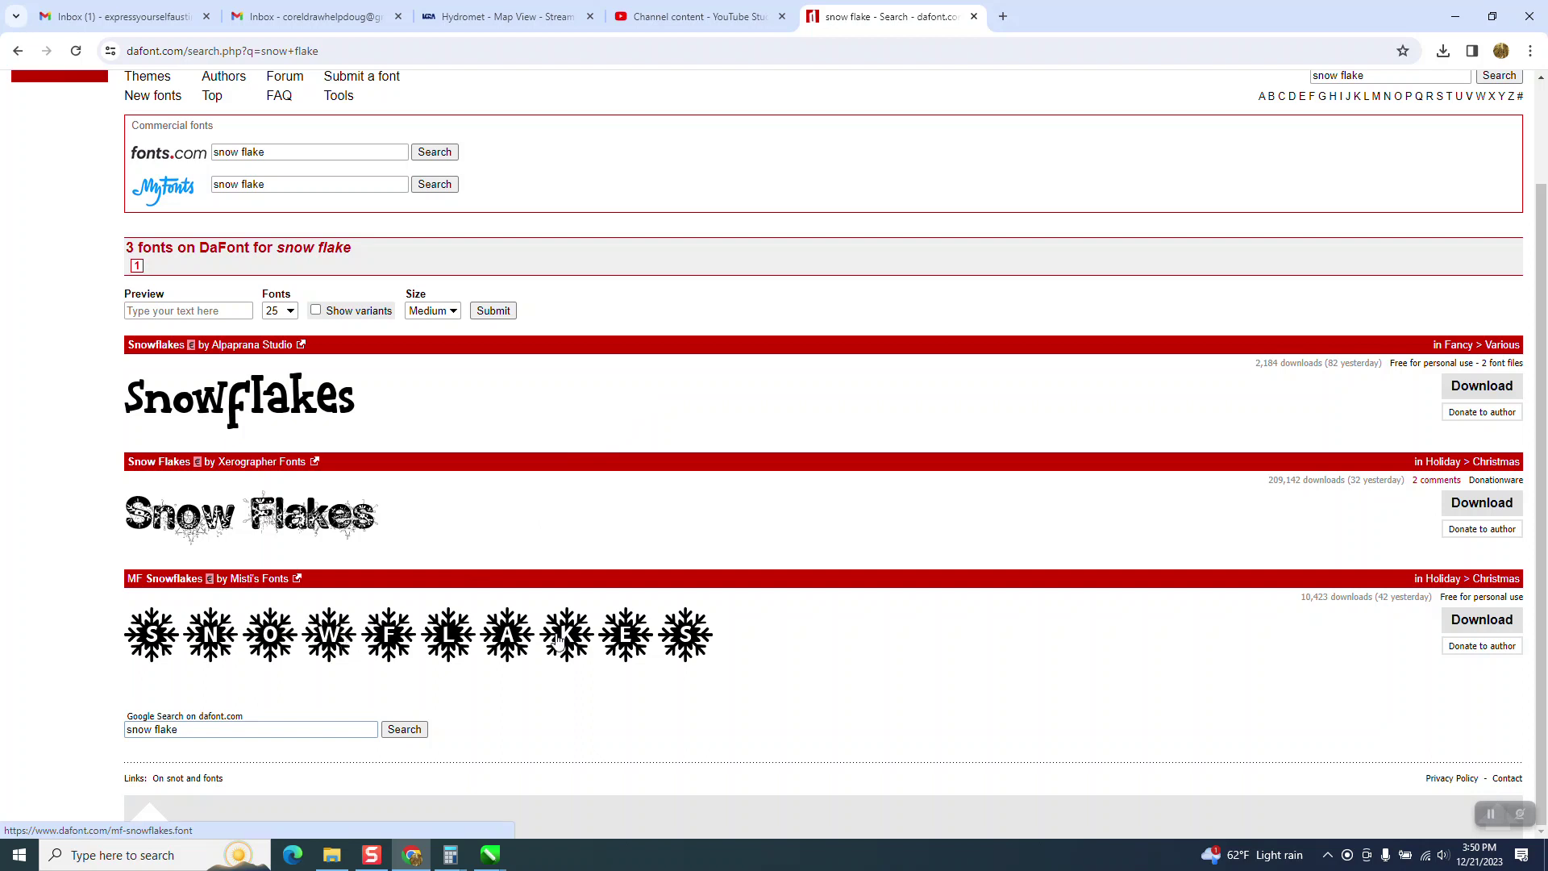
scroll(488, 649, up, 2)
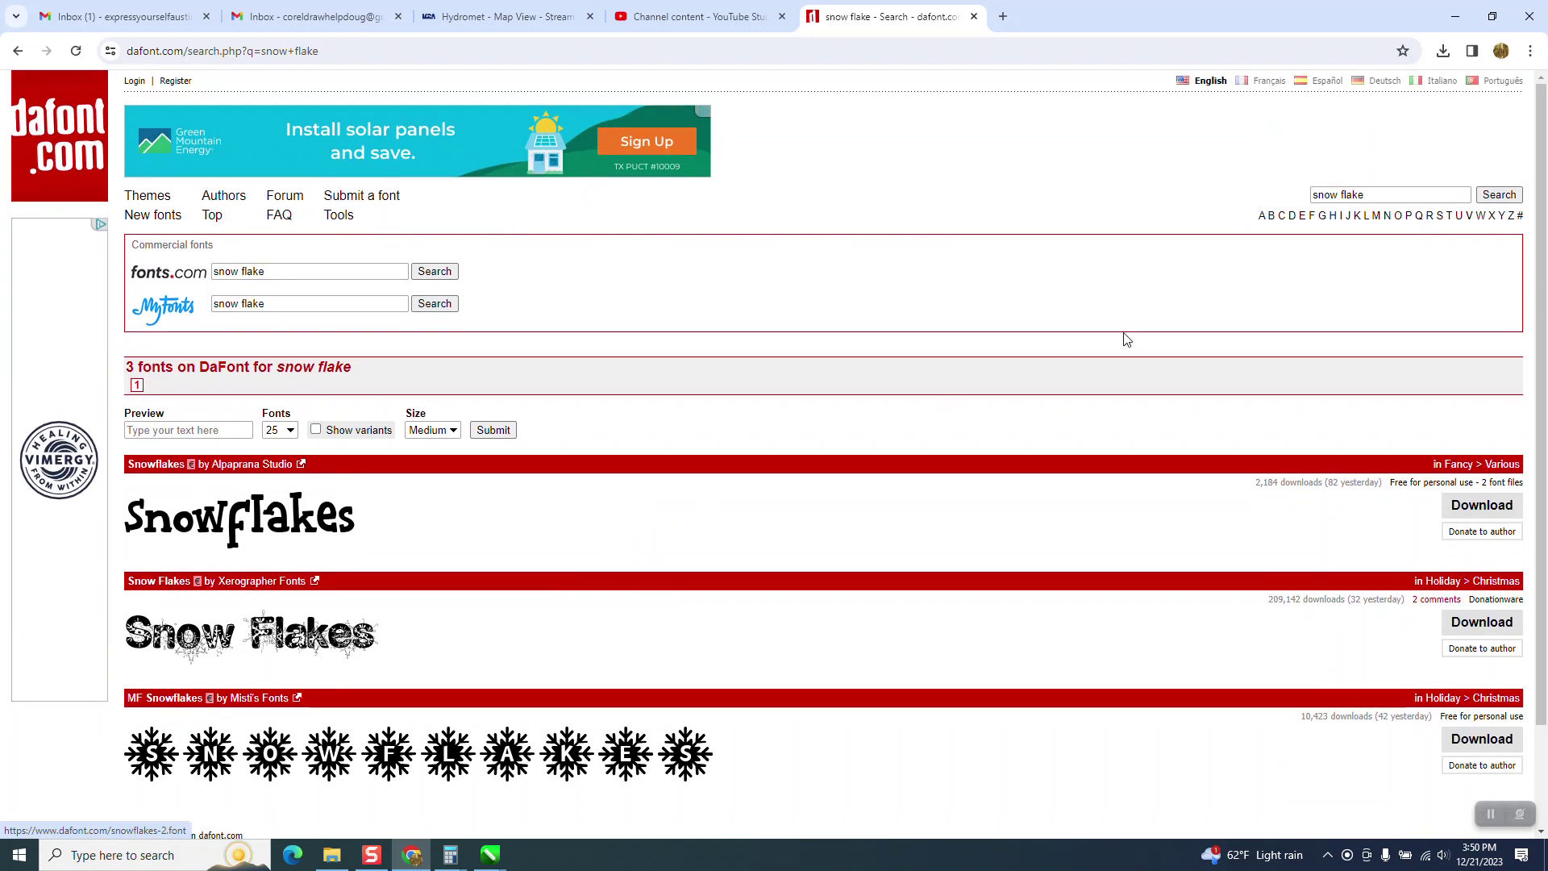
Change the DaFont search to the plural "snow flakes"
click(1387, 194)
text(s)
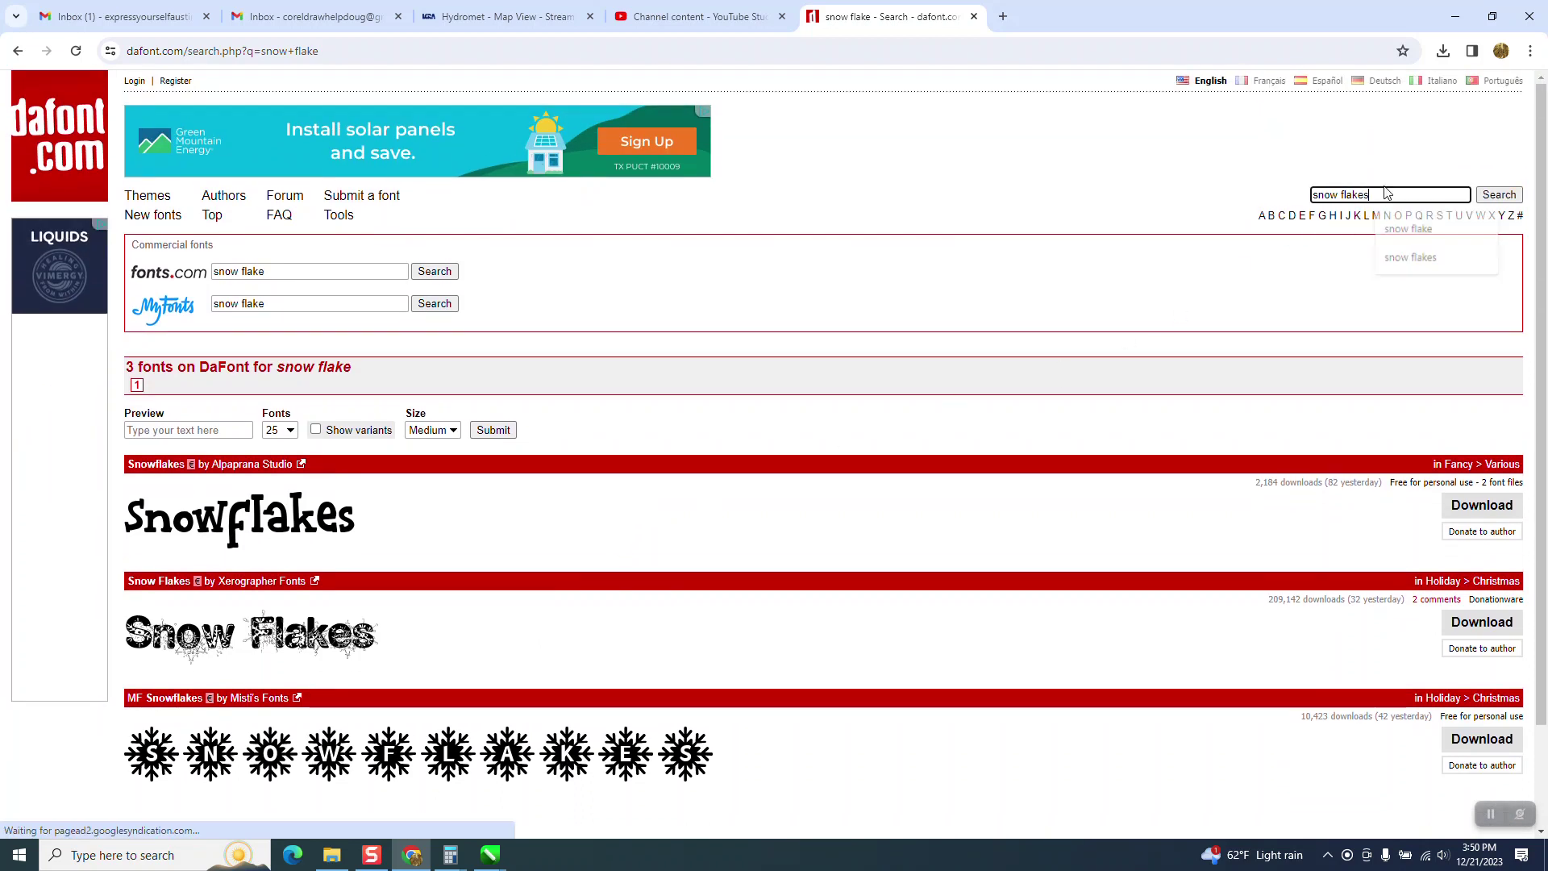
key(Return)
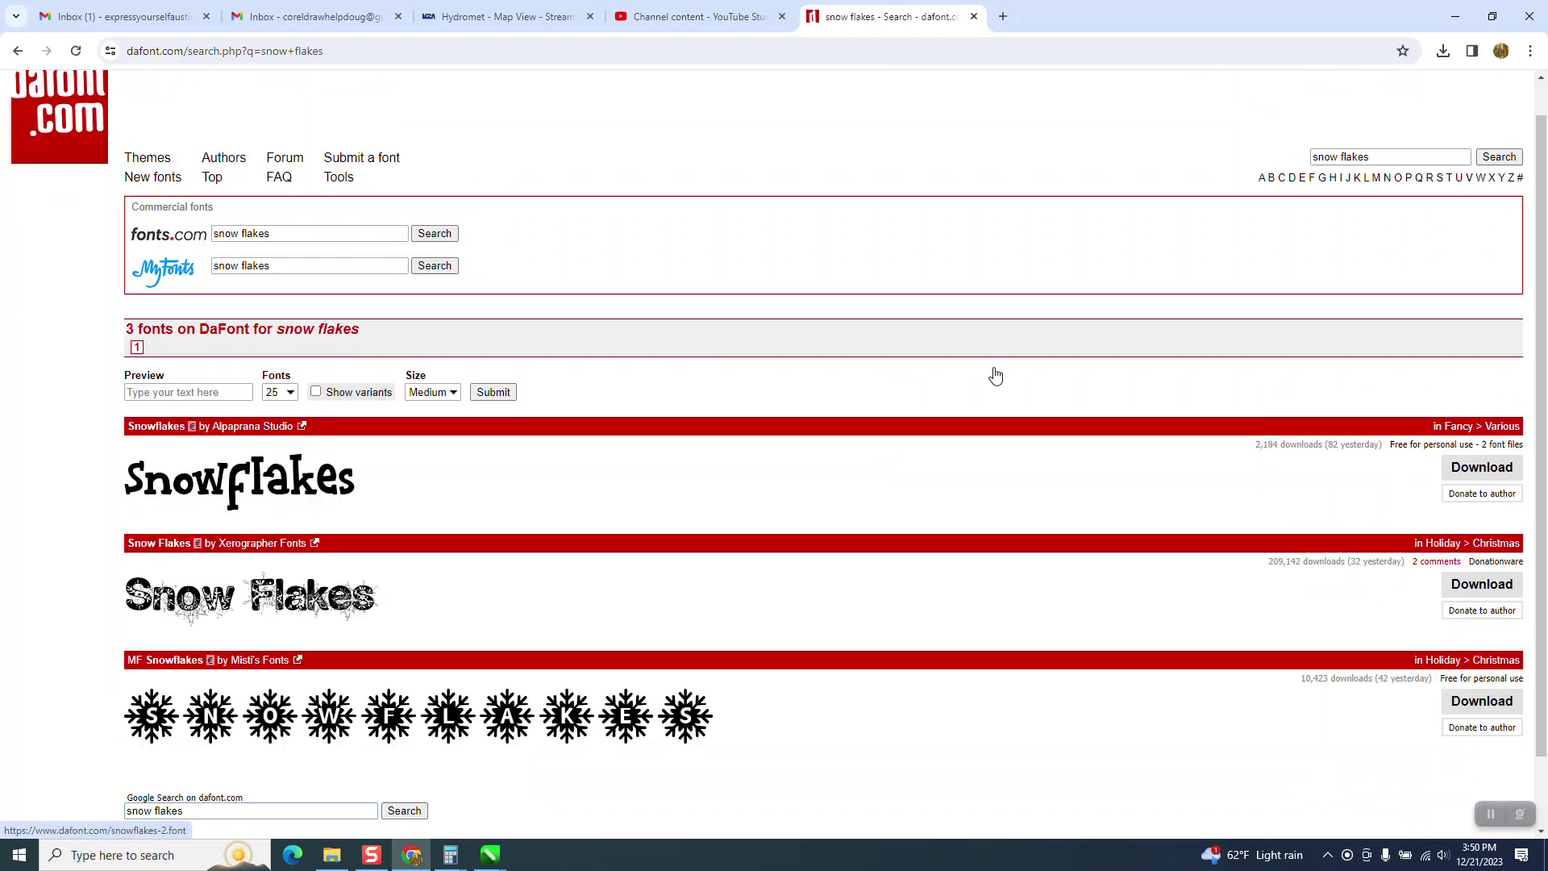
Search DaFont for "flake" instead and look through all the listed fonts for snowflake characters
drag(1377, 195, 1234, 218)
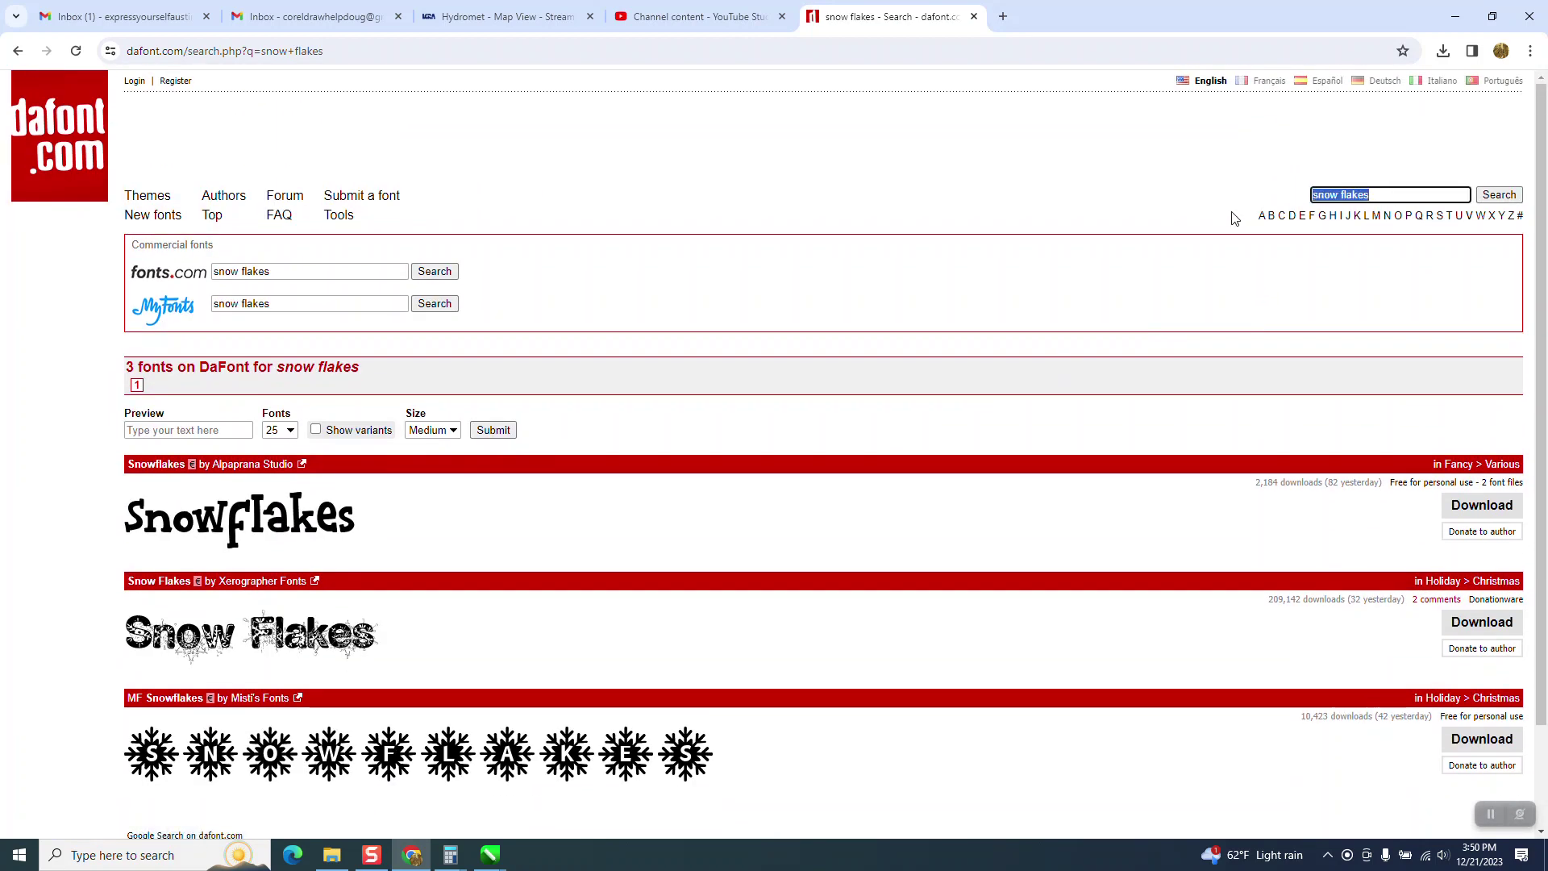
text(flake)
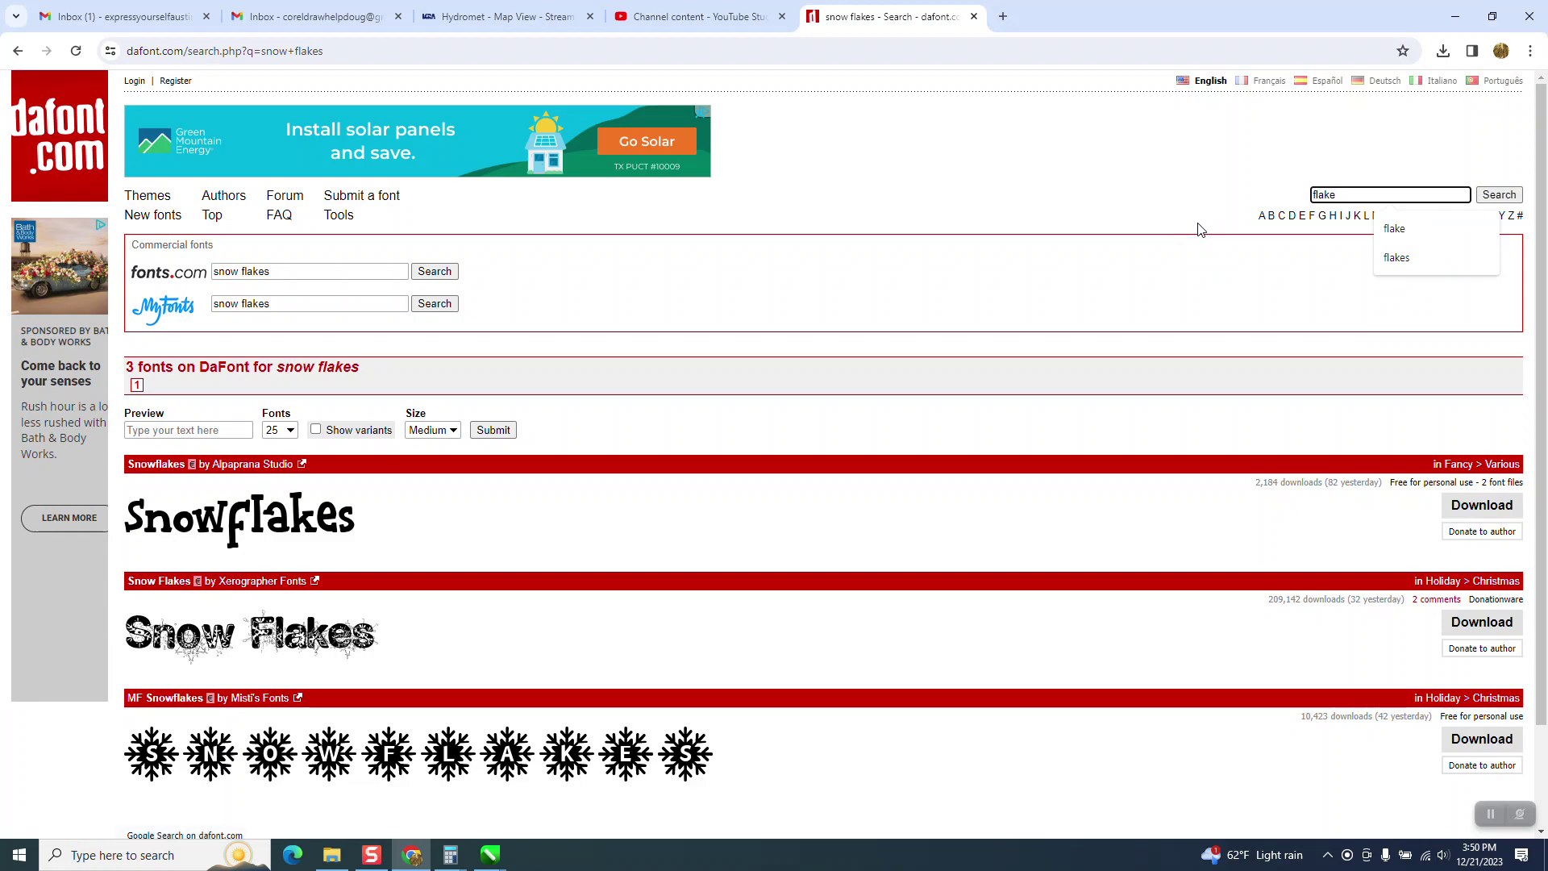
key(Return)
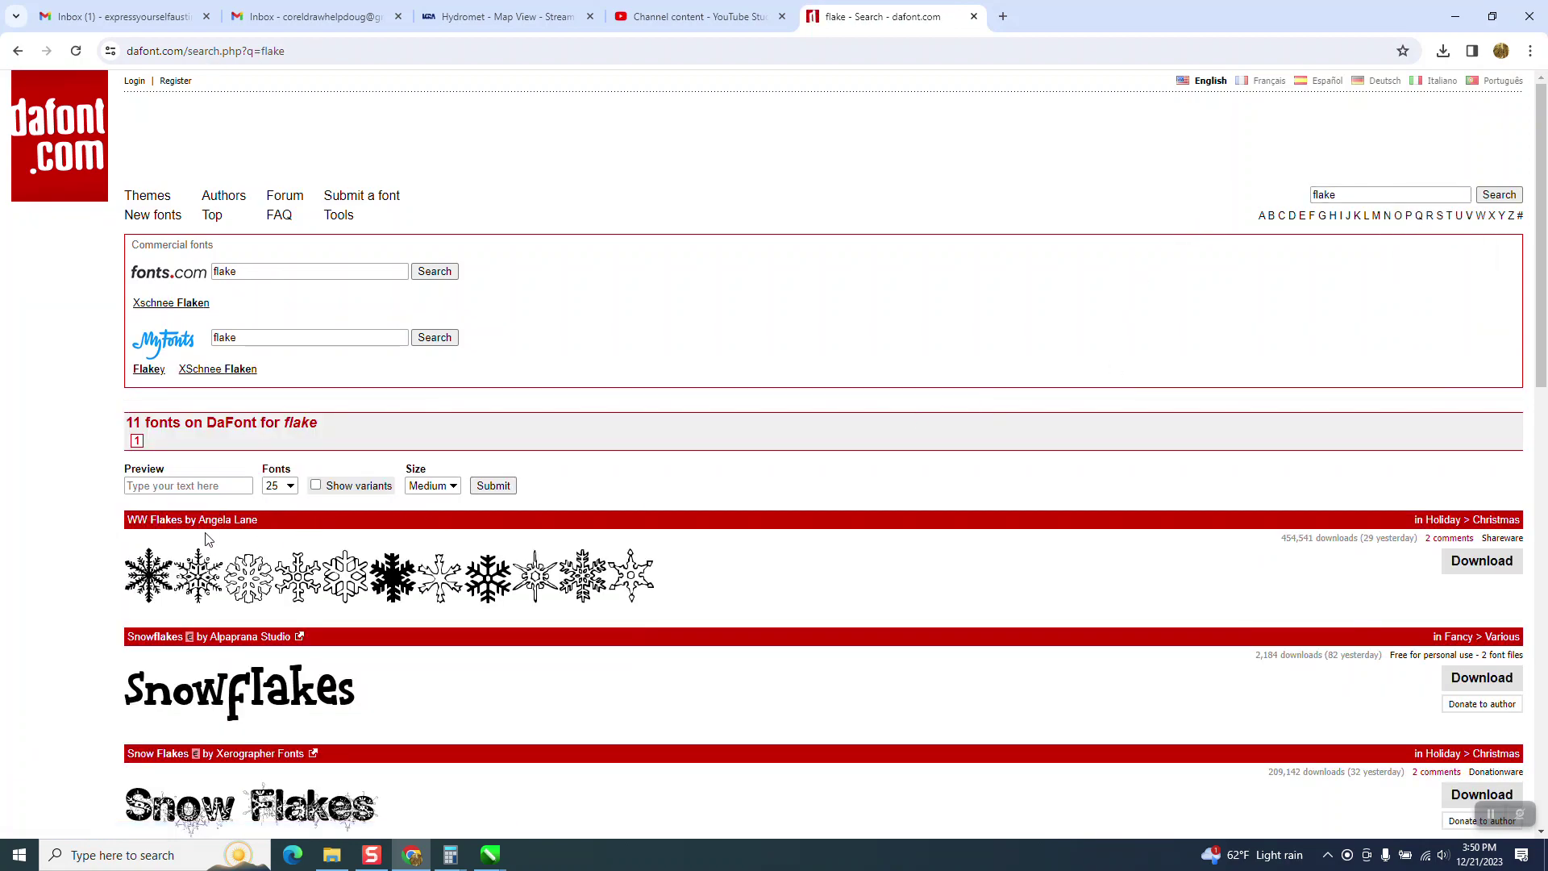
scroll(212, 531, down, 11)
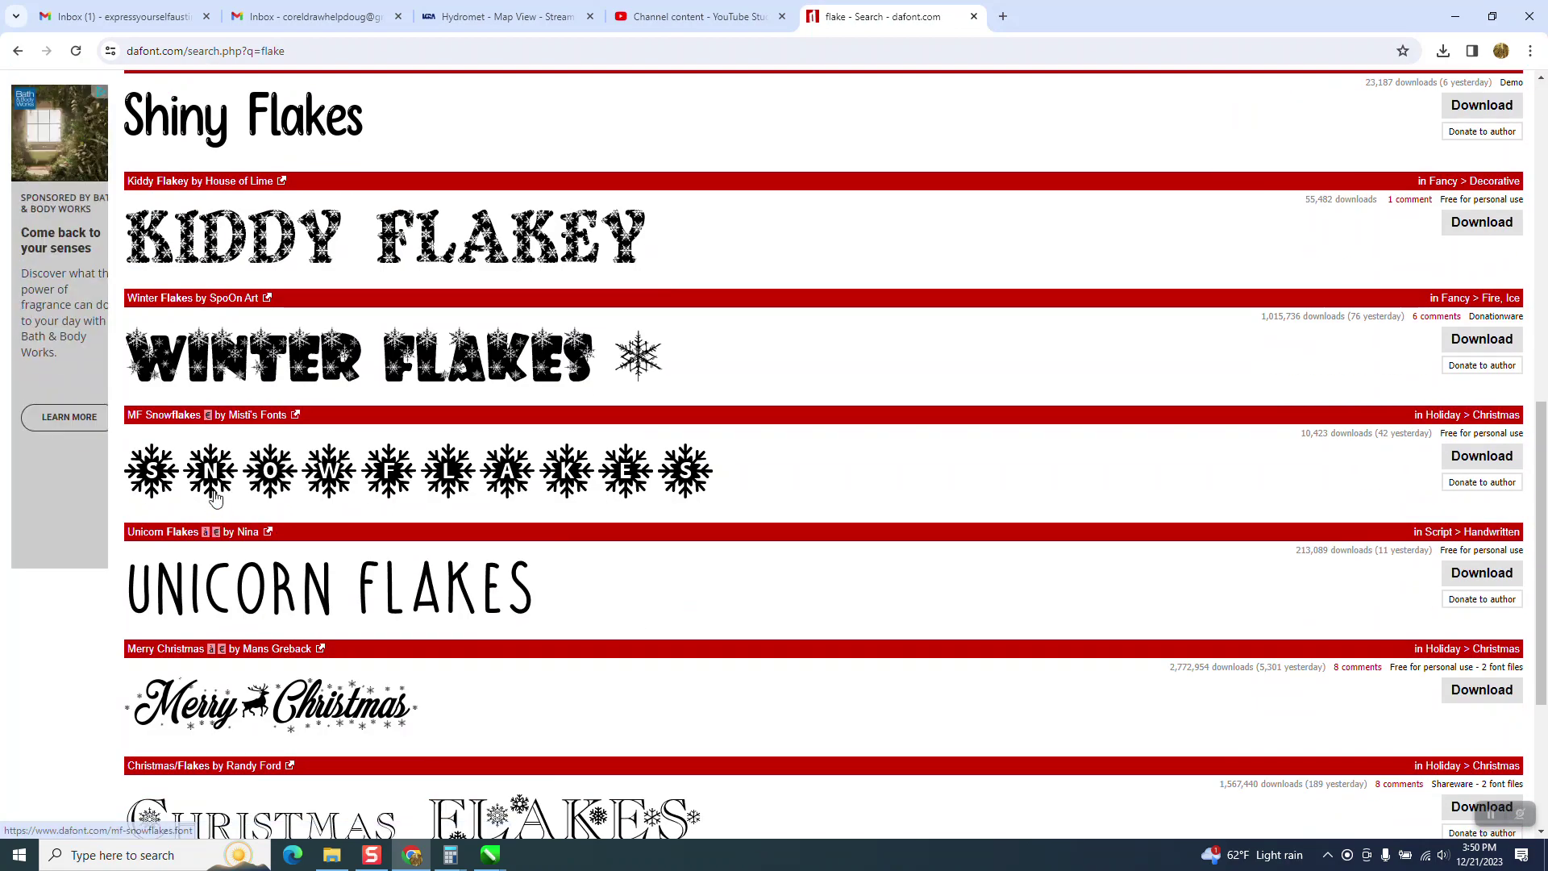
scroll(212, 532, down, 4)
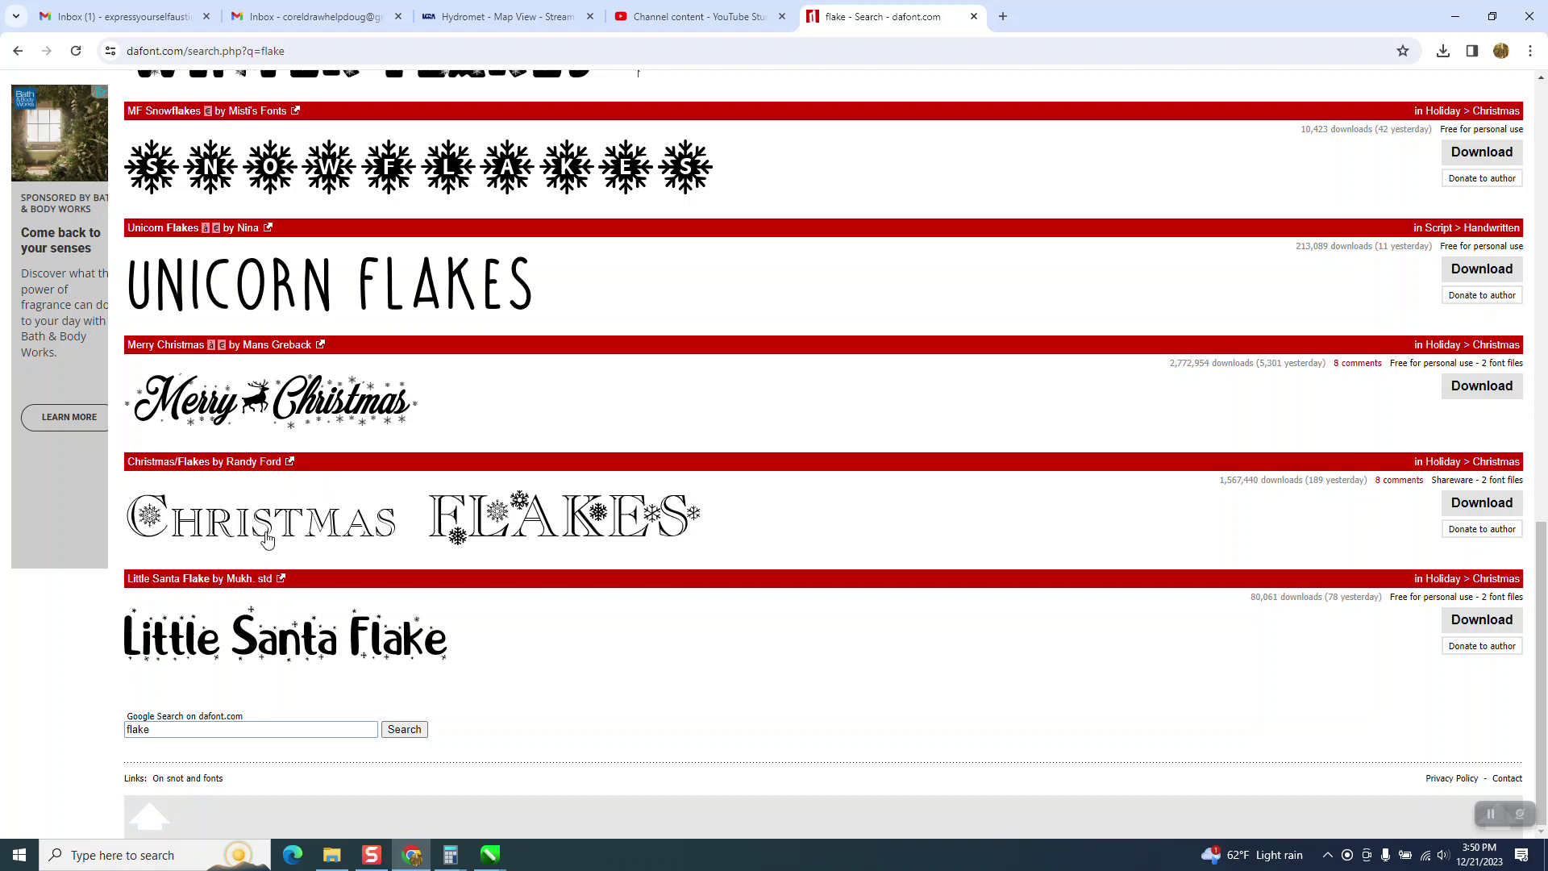
scroll(266, 541, up, 15)
scroll(347, 525, down, 5)
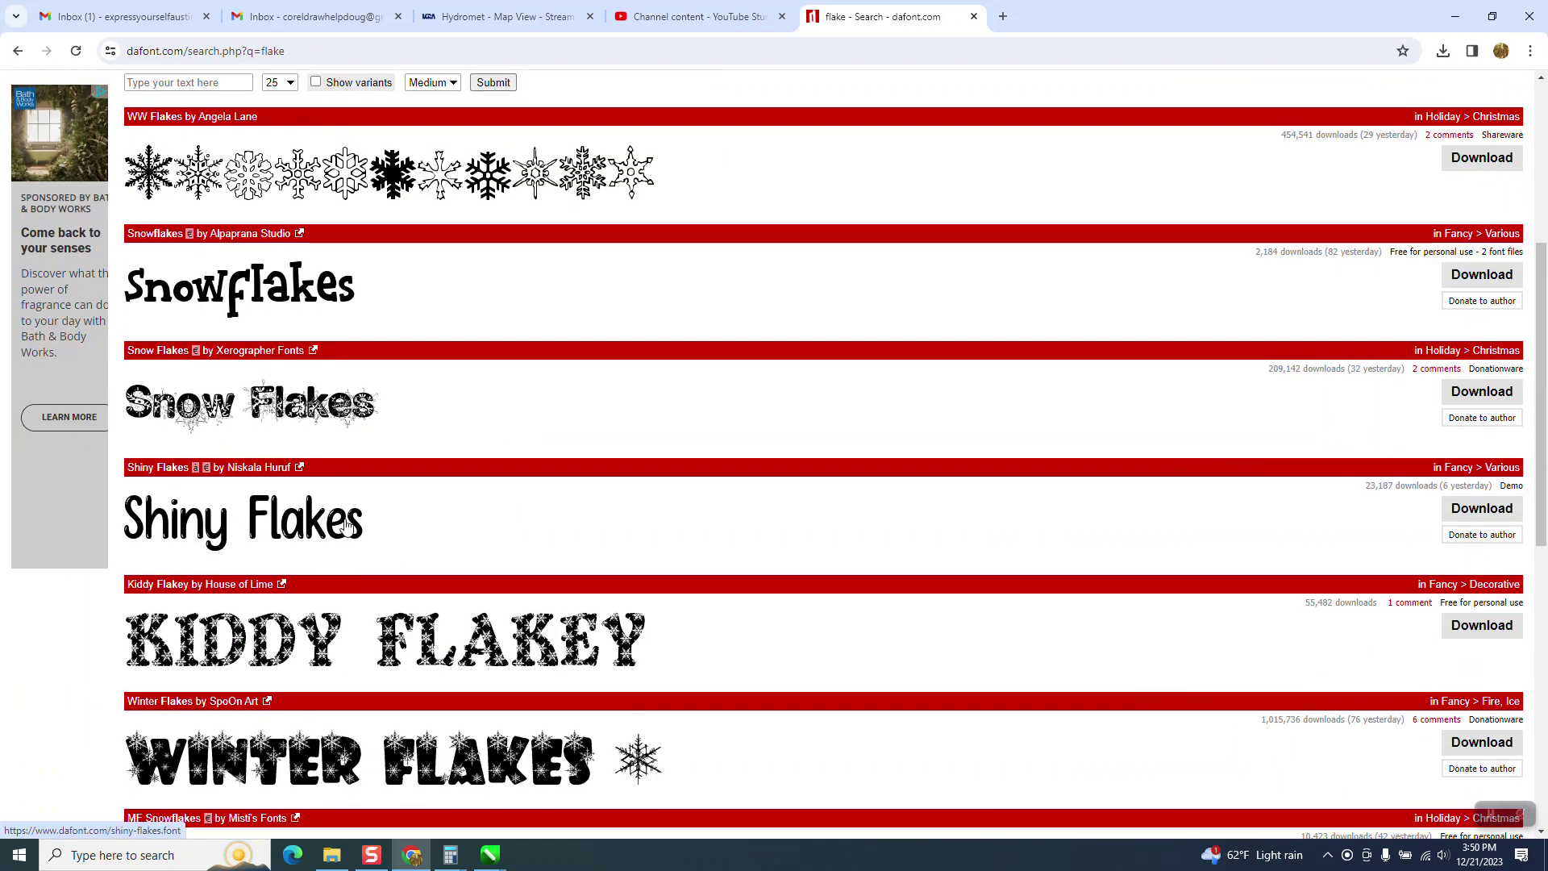
scroll(347, 525, up, 5)
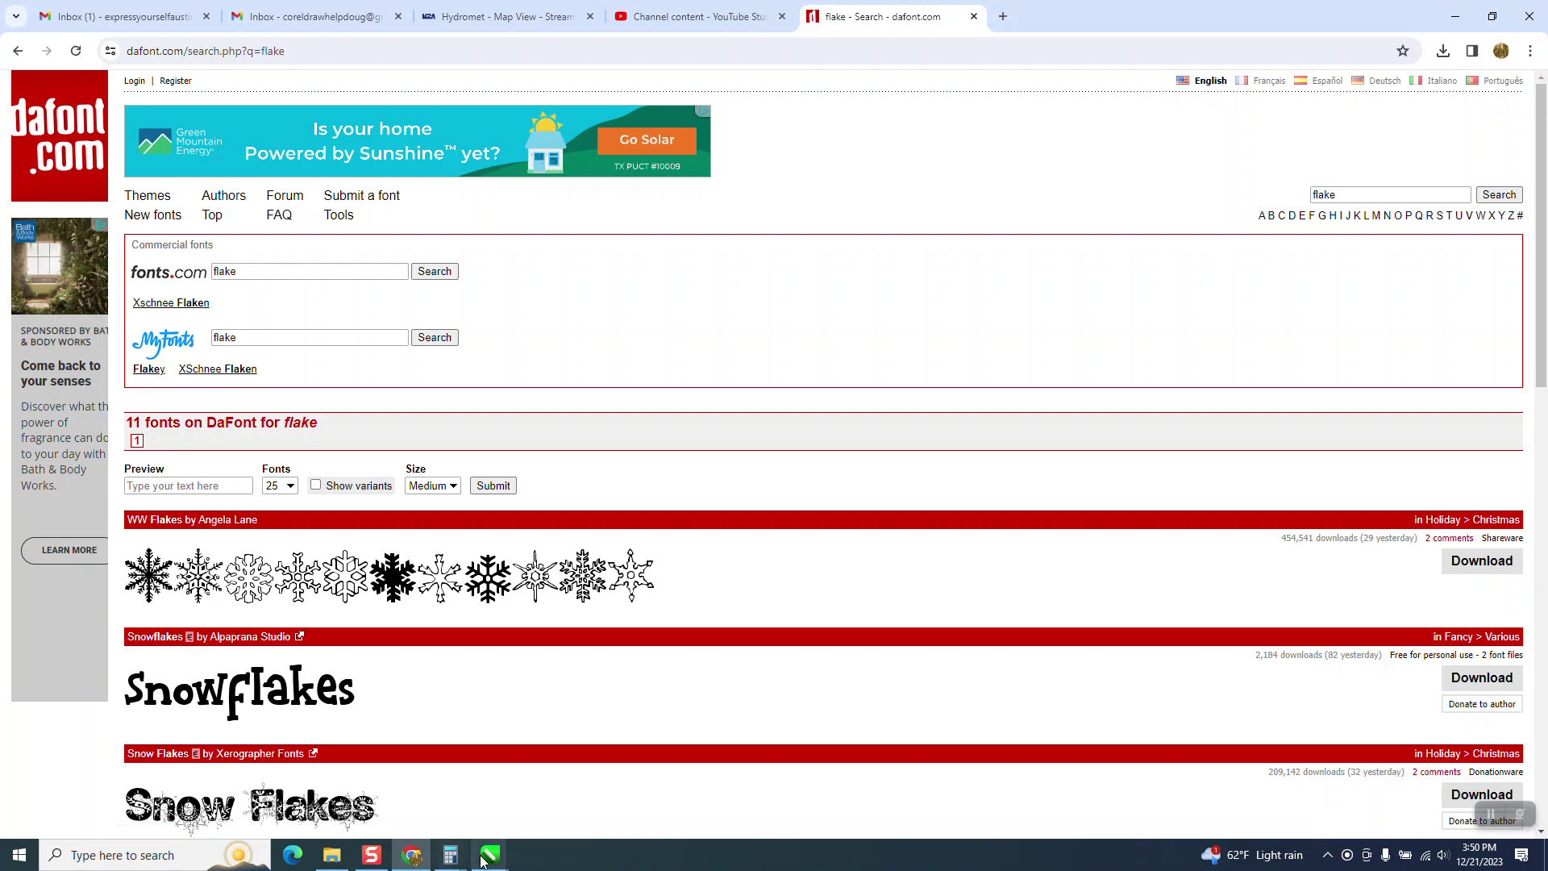
Return to the christmas ornament document in CorelDRAW and set both alphabet text lines to the Faux Snow BRK font
mouse_move(484, 857)
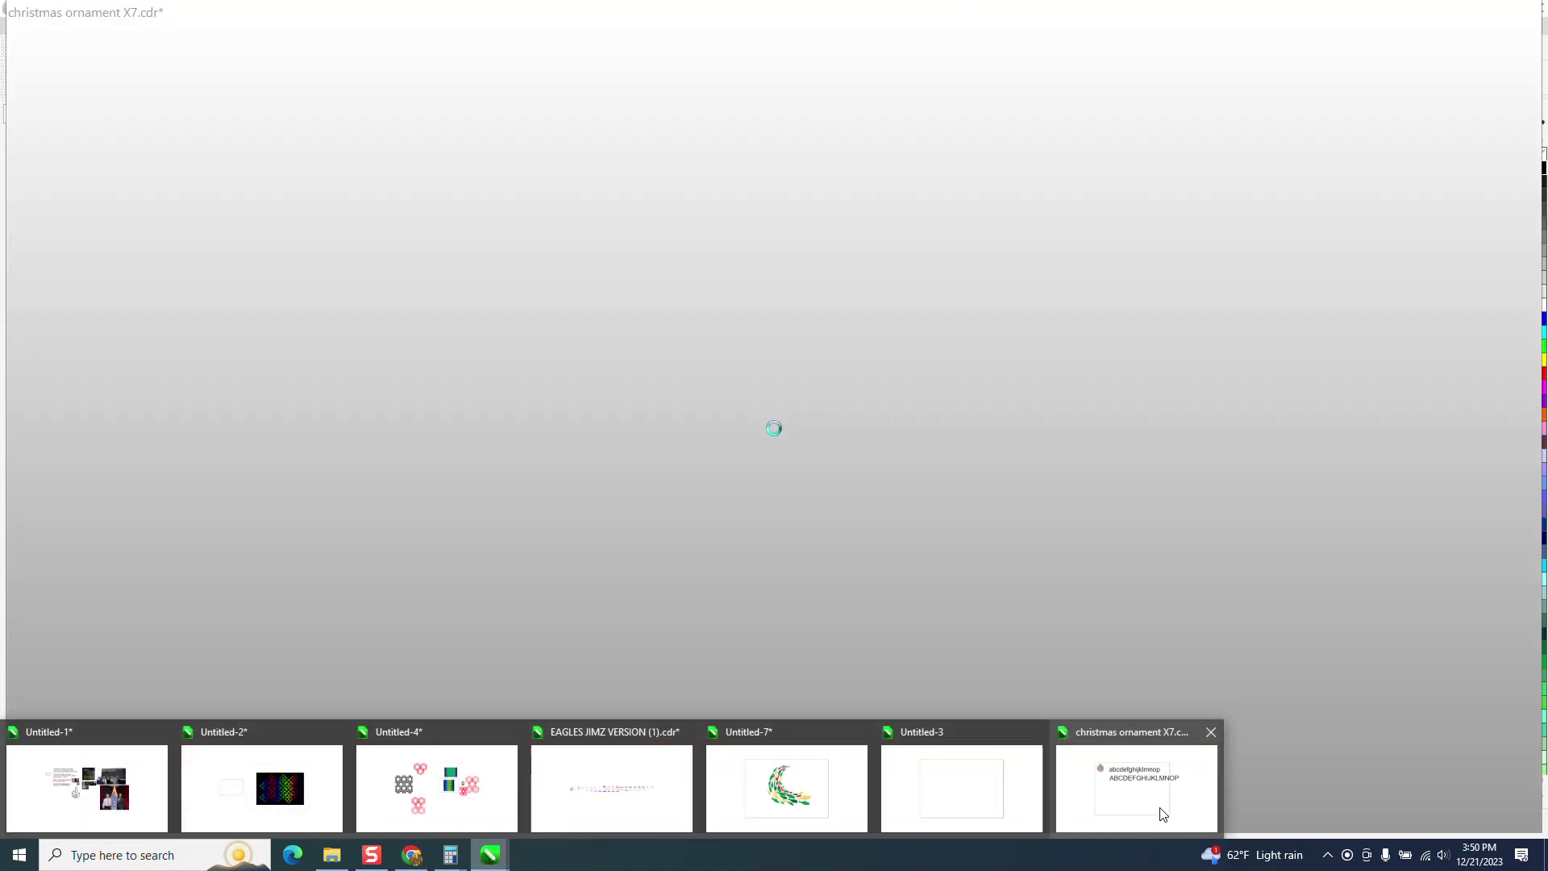
click(1137, 786)
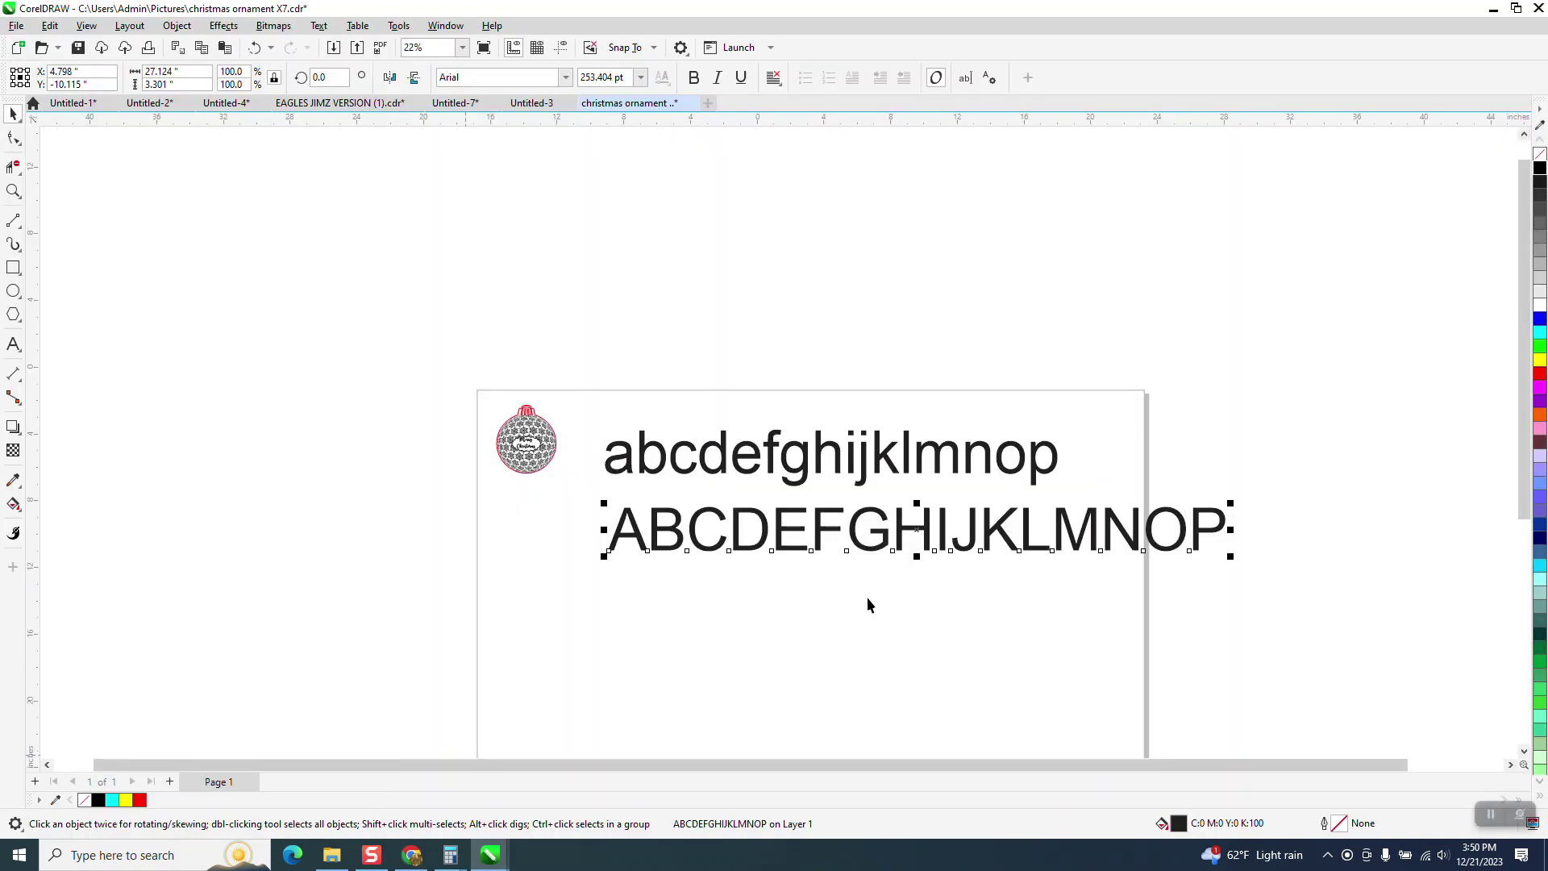
drag(578, 373, 1303, 630)
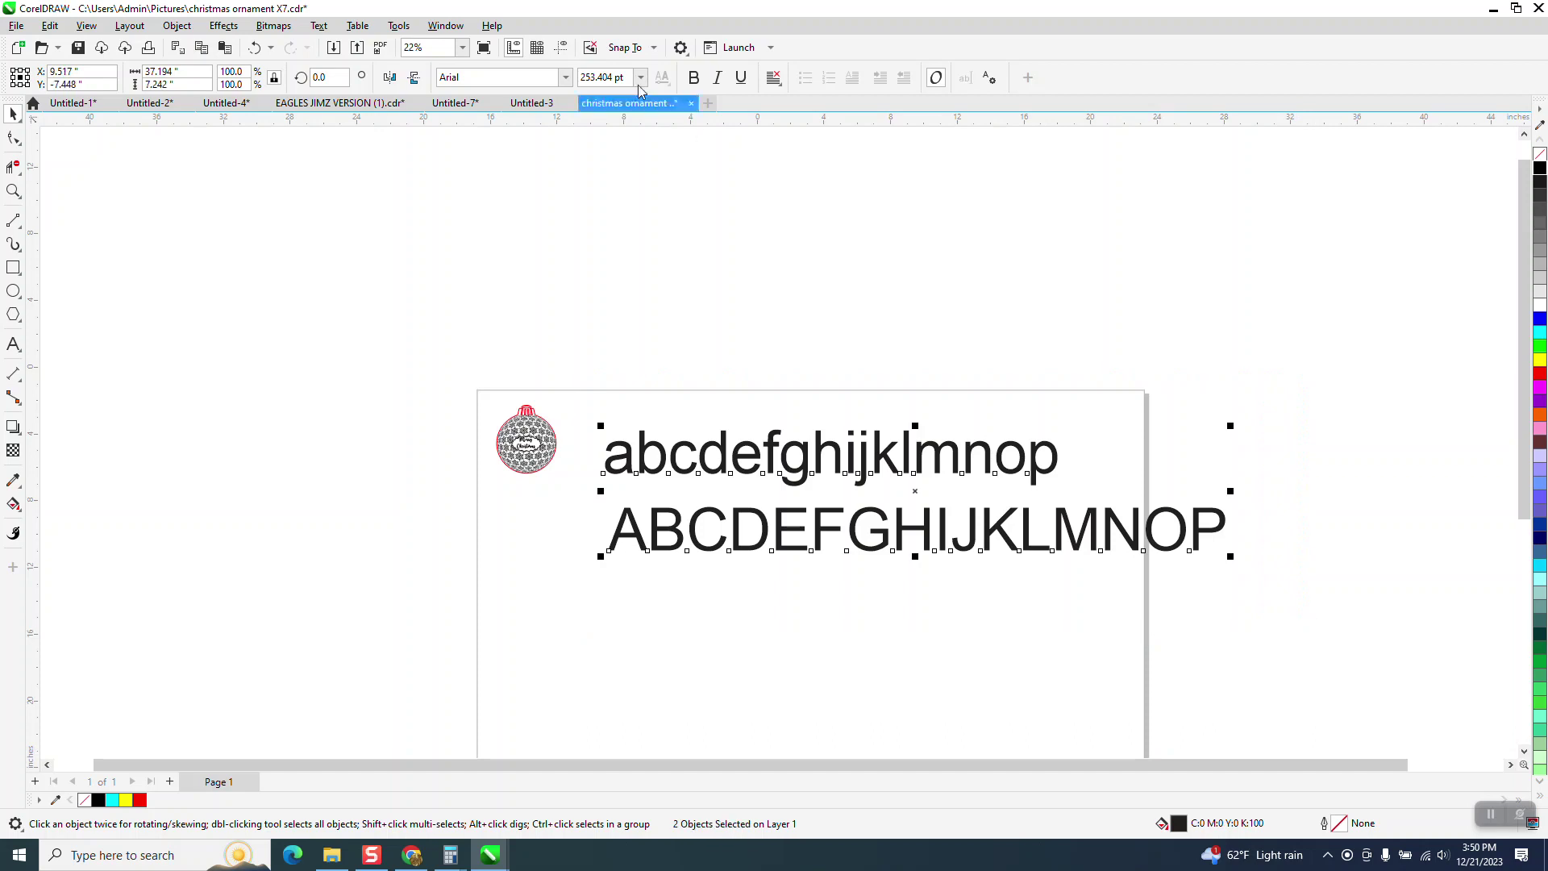
click(566, 80)
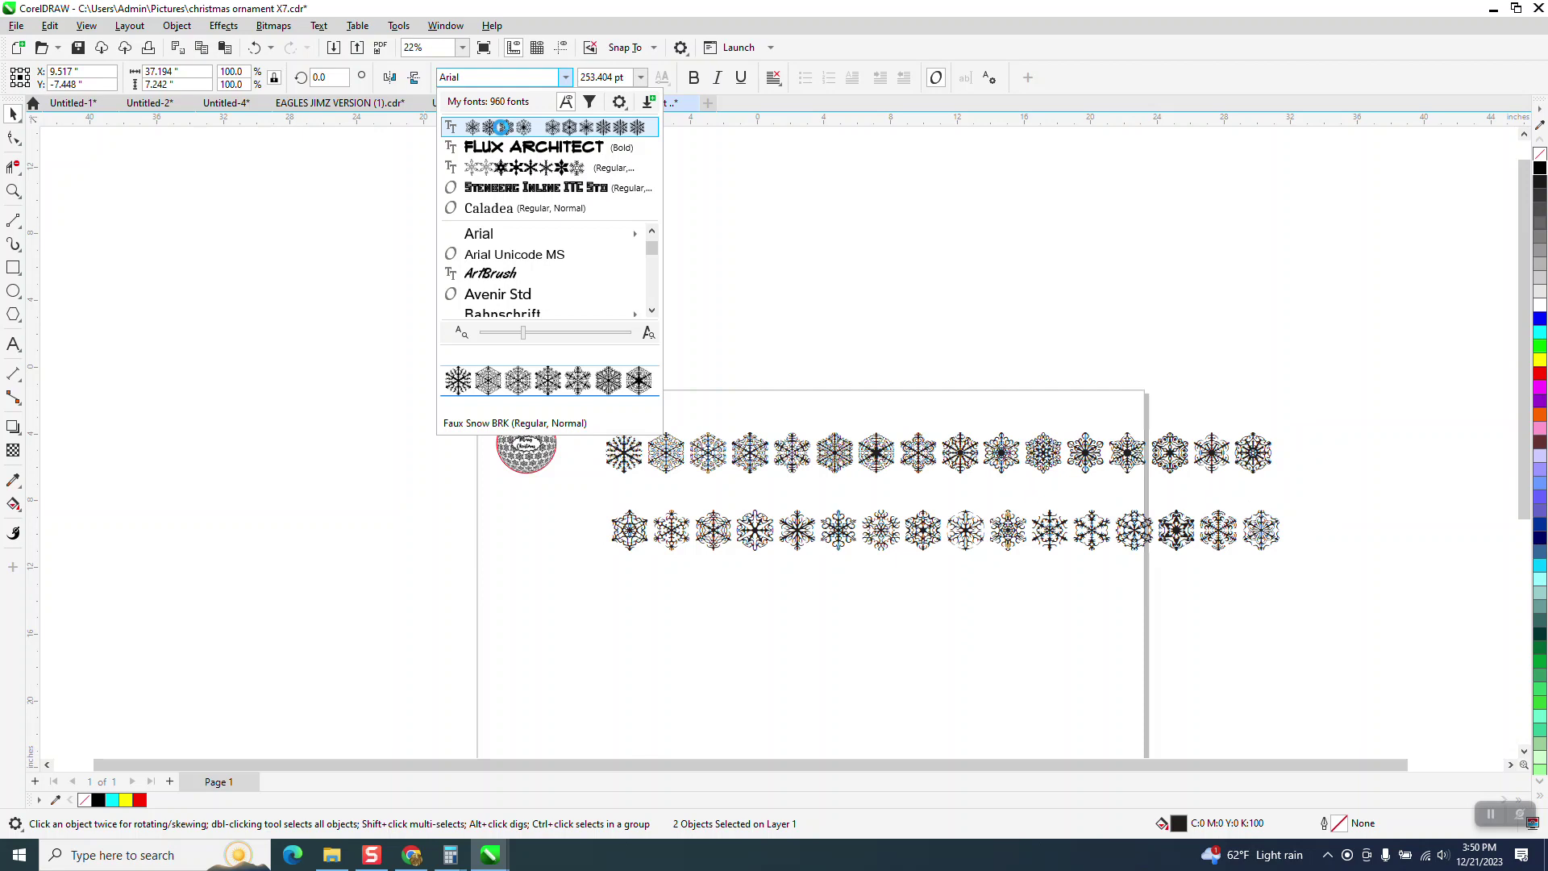
click(501, 128)
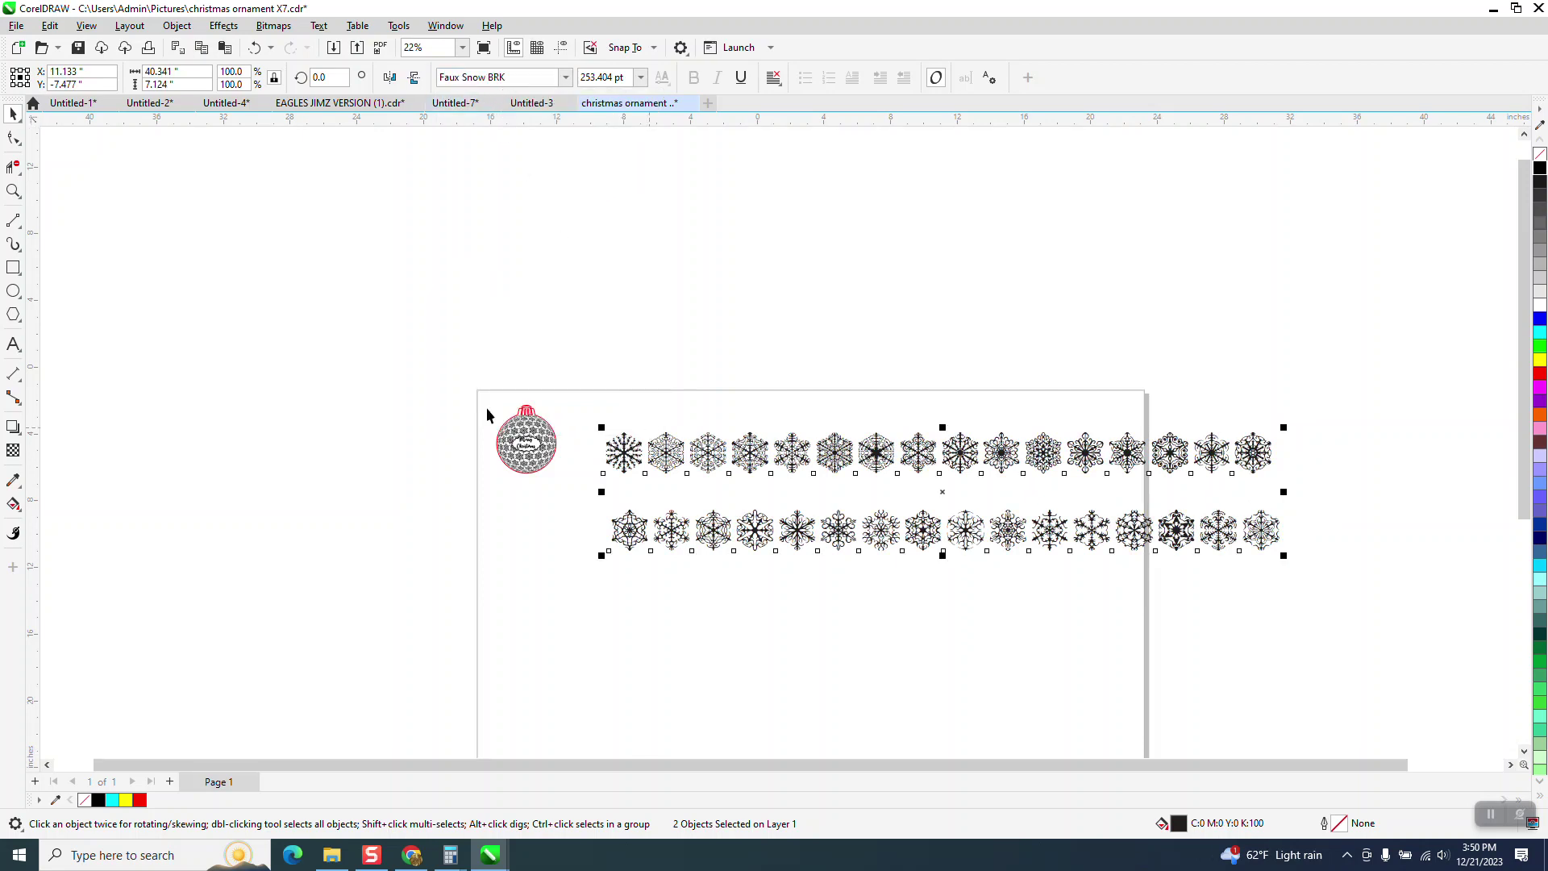
Inspect the first snowflakes up close, then change both text lines to the other snowflake font among the recently used fonts
key(z)
drag(601, 443, 682, 468)
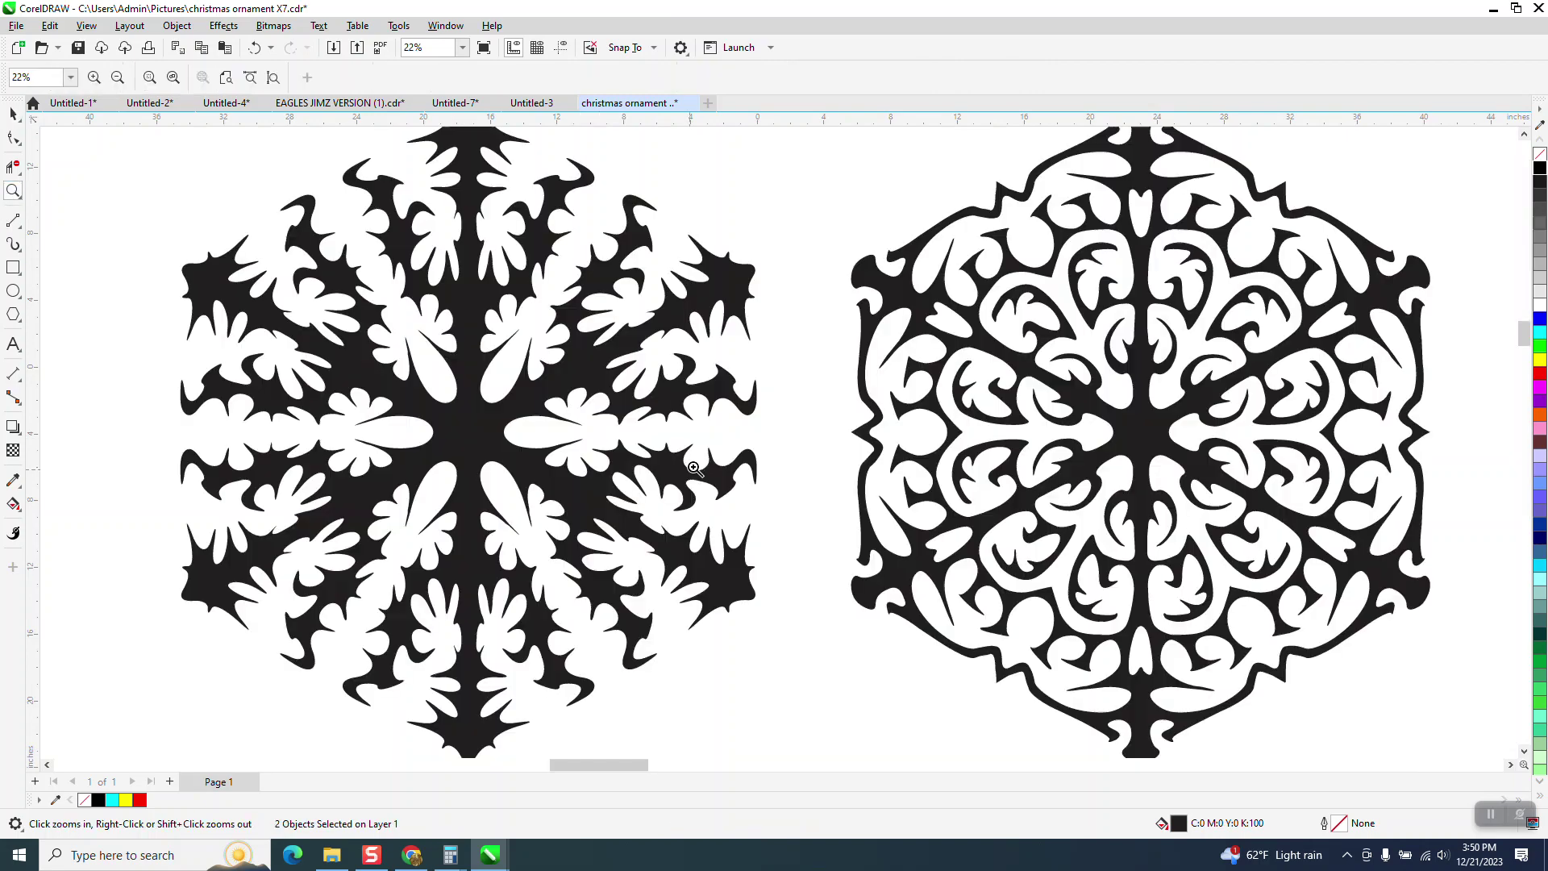
scroll(678, 451, down, 2)
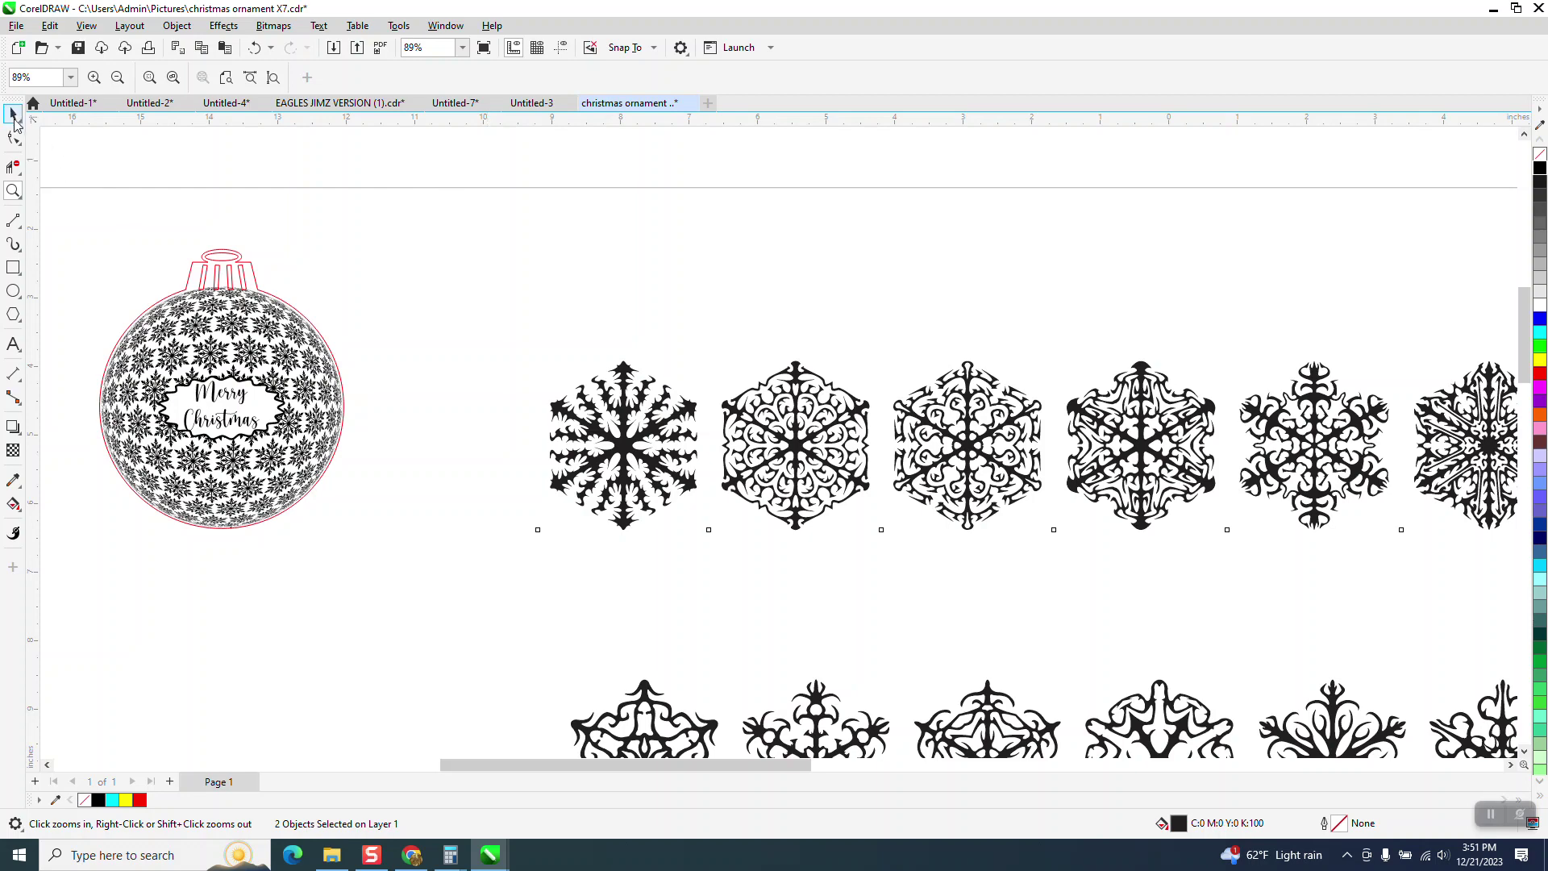
key(space)
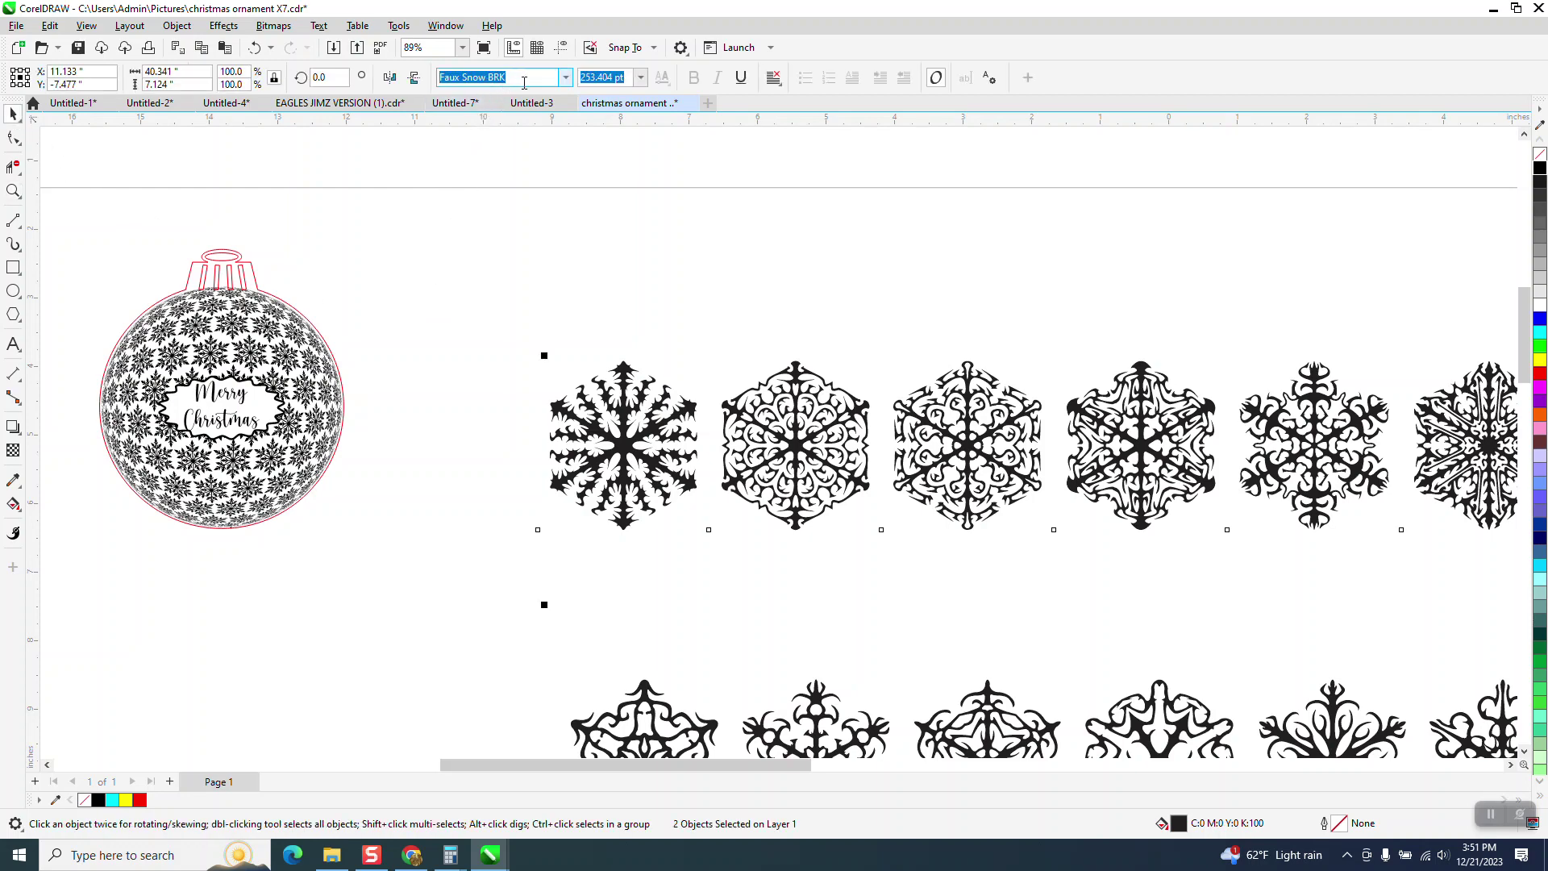
click(566, 78)
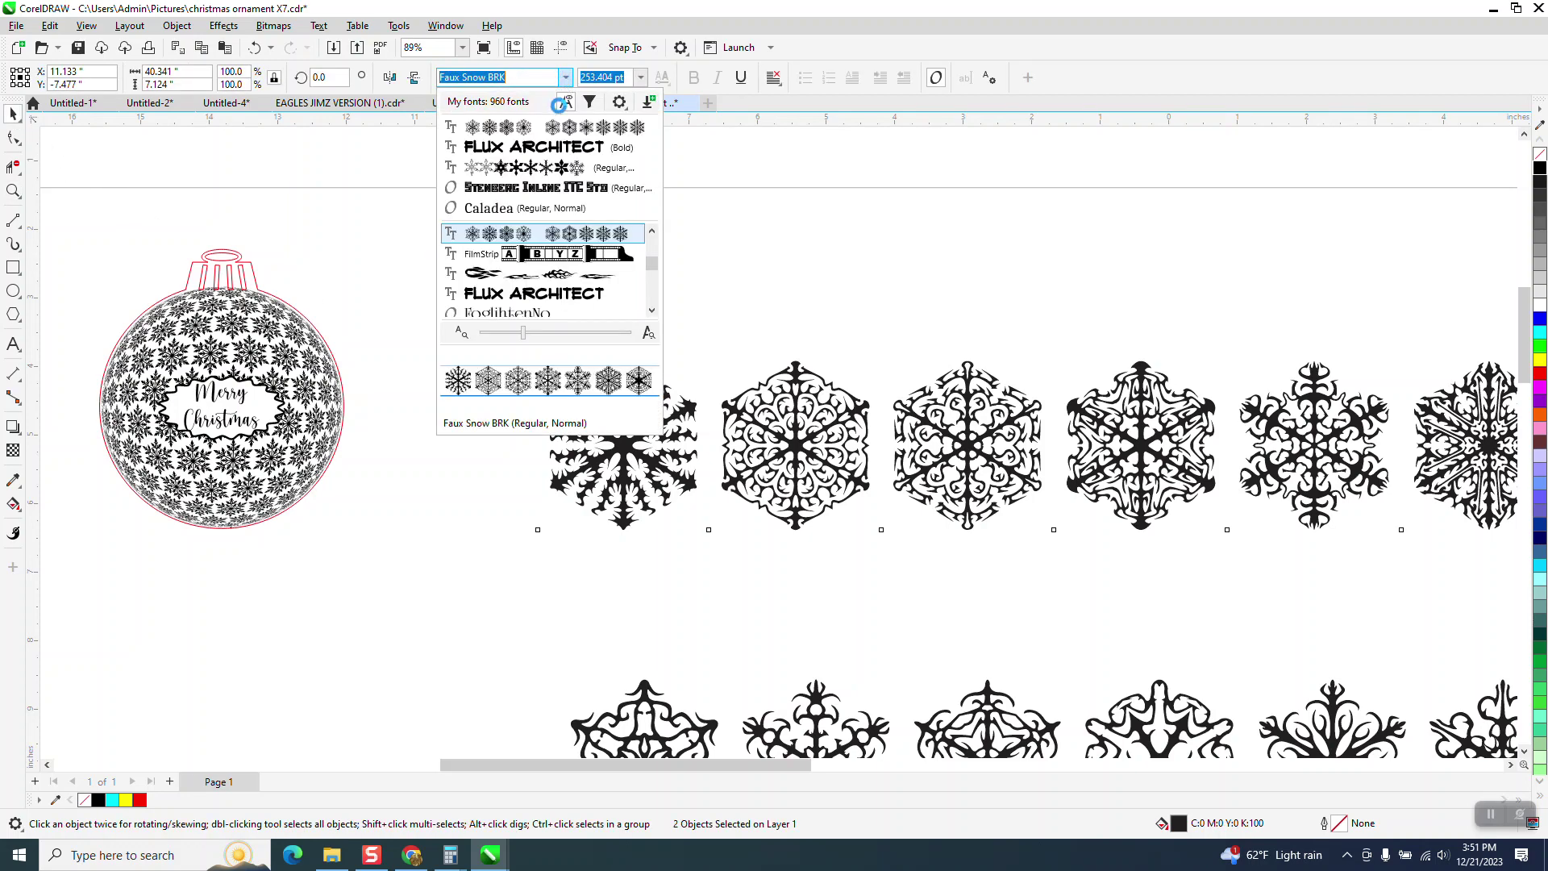
click(547, 168)
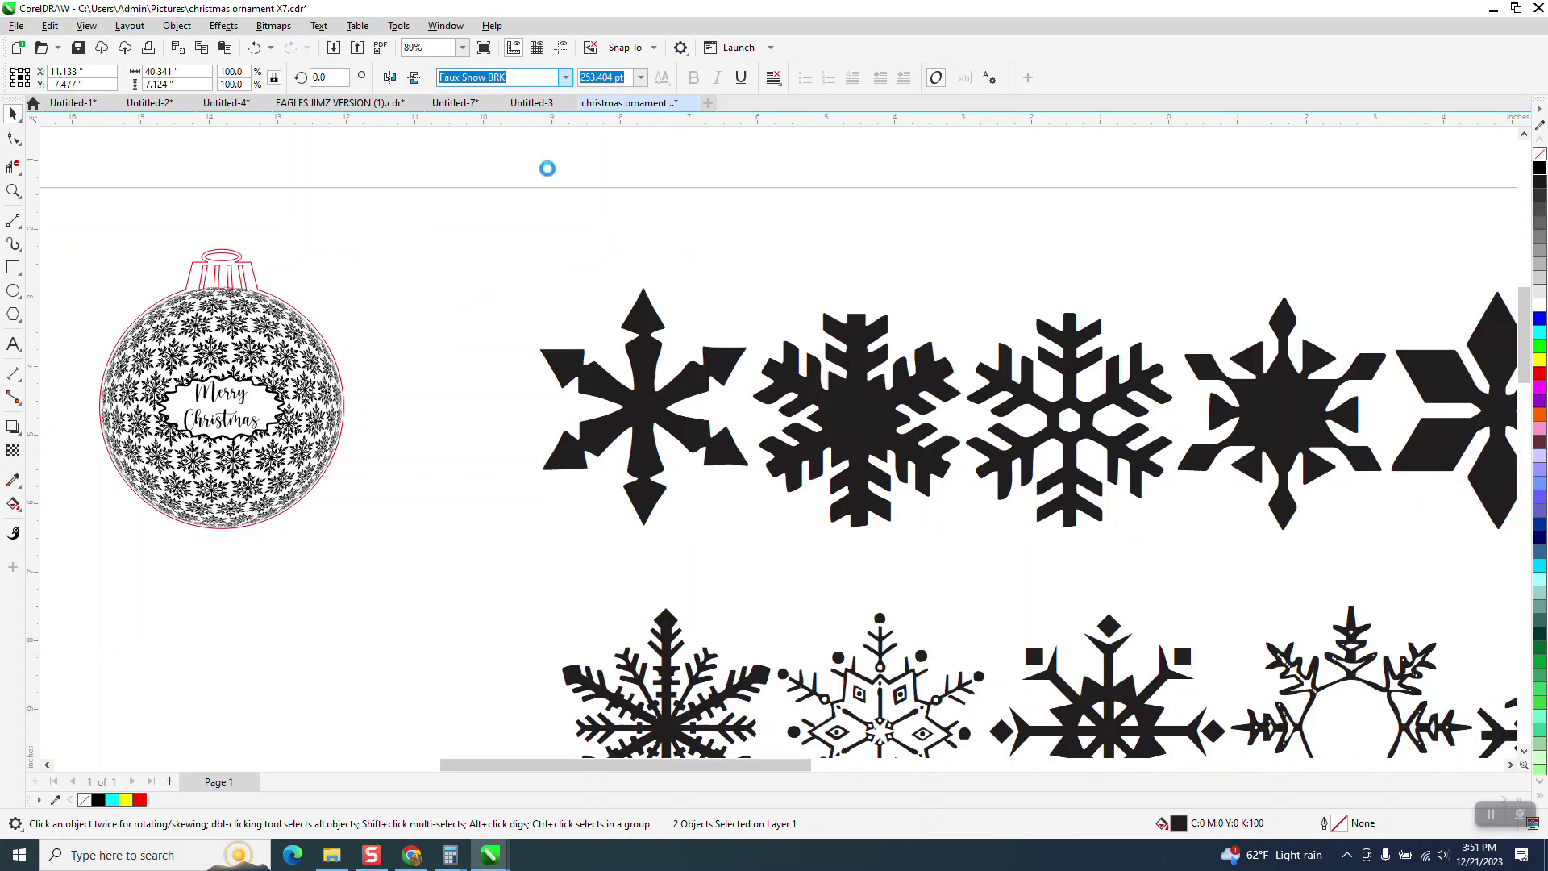
Examine the shape quality of the WWFlakes snowflakes in both text lines up close, comparing them with the ornament
scroll(347, 488, down, 2)
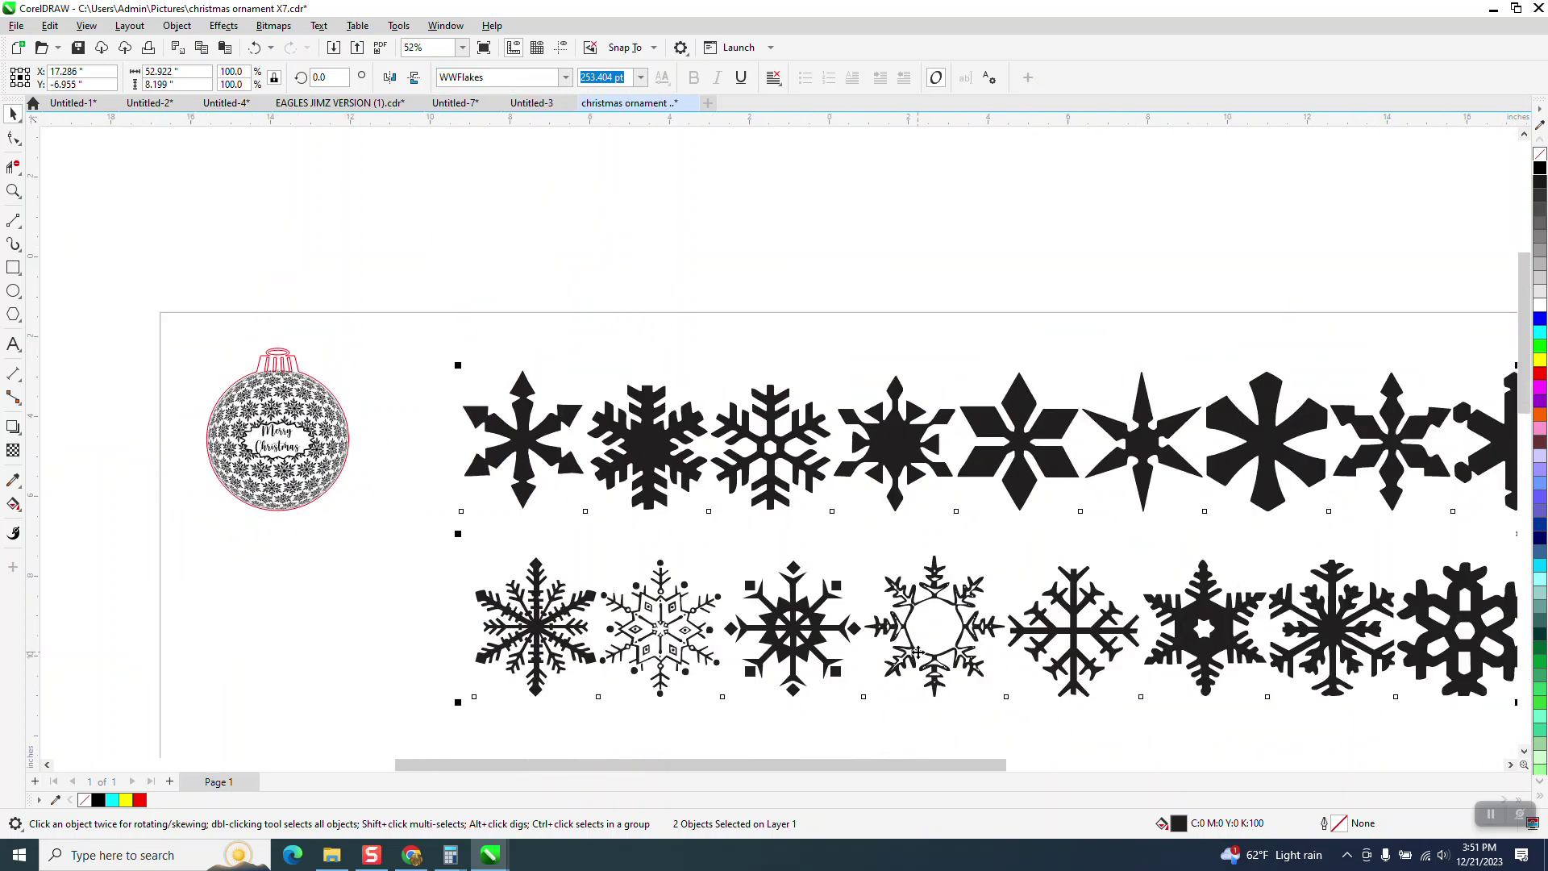
scroll(977, 464, down, 1)
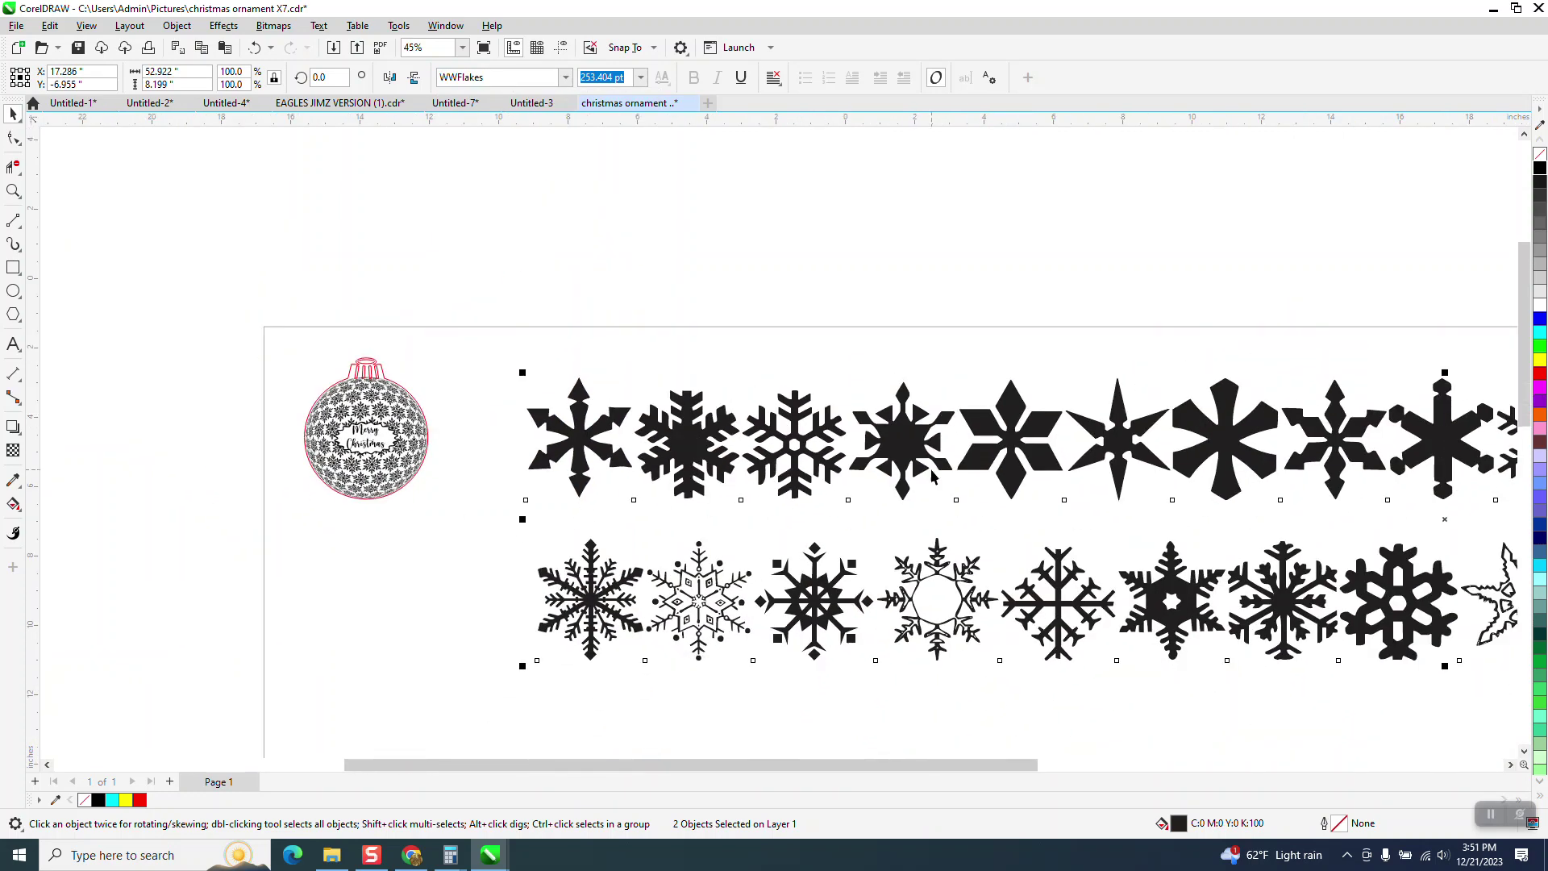
click(13, 194)
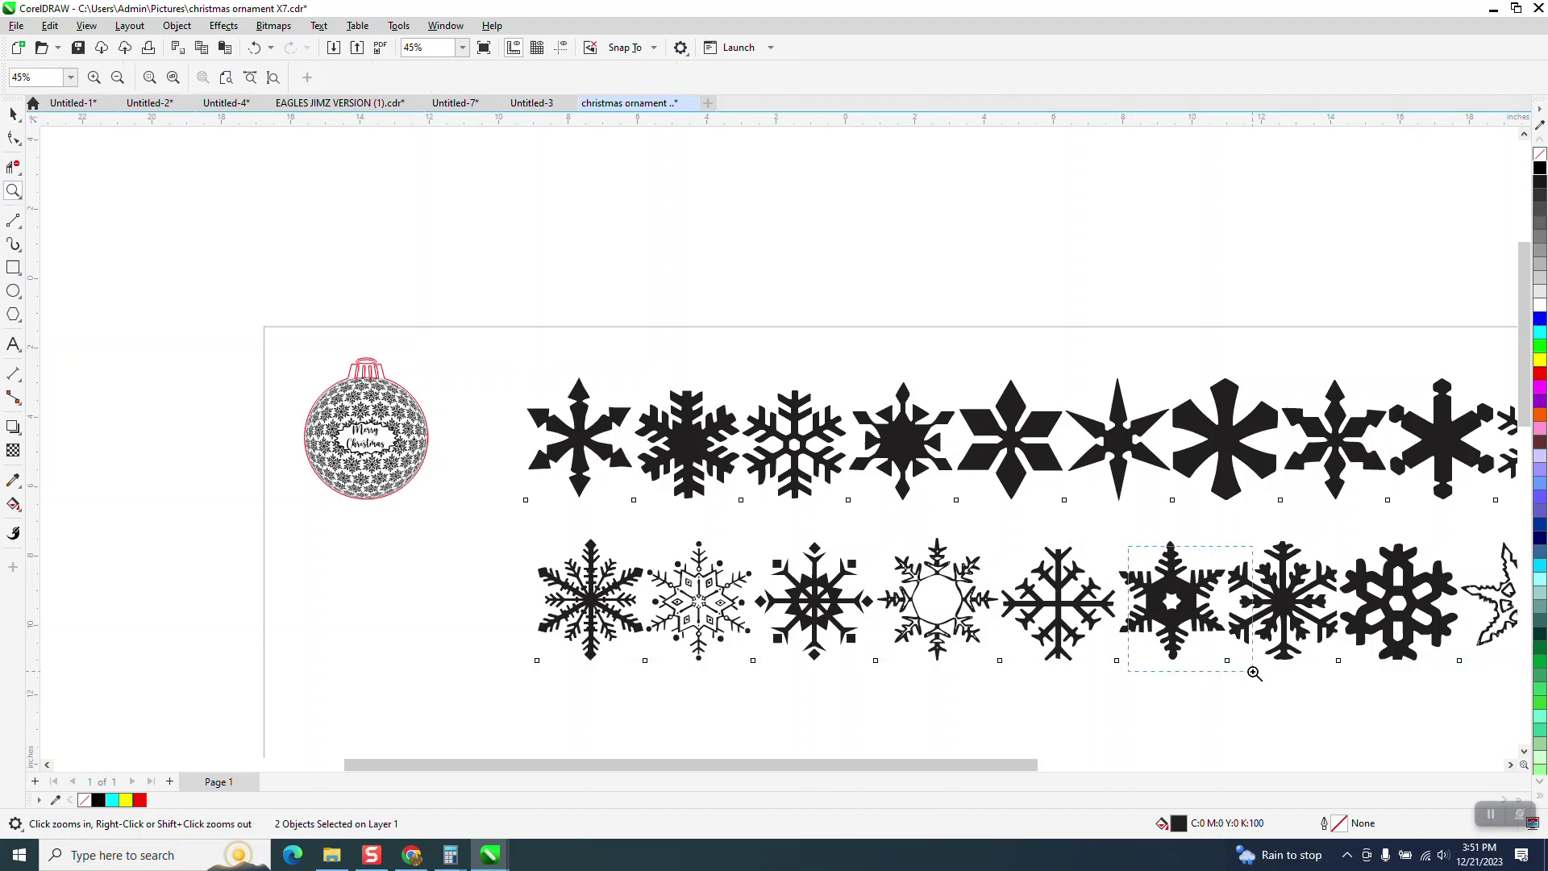
drag(1254, 672, 1254, 673)
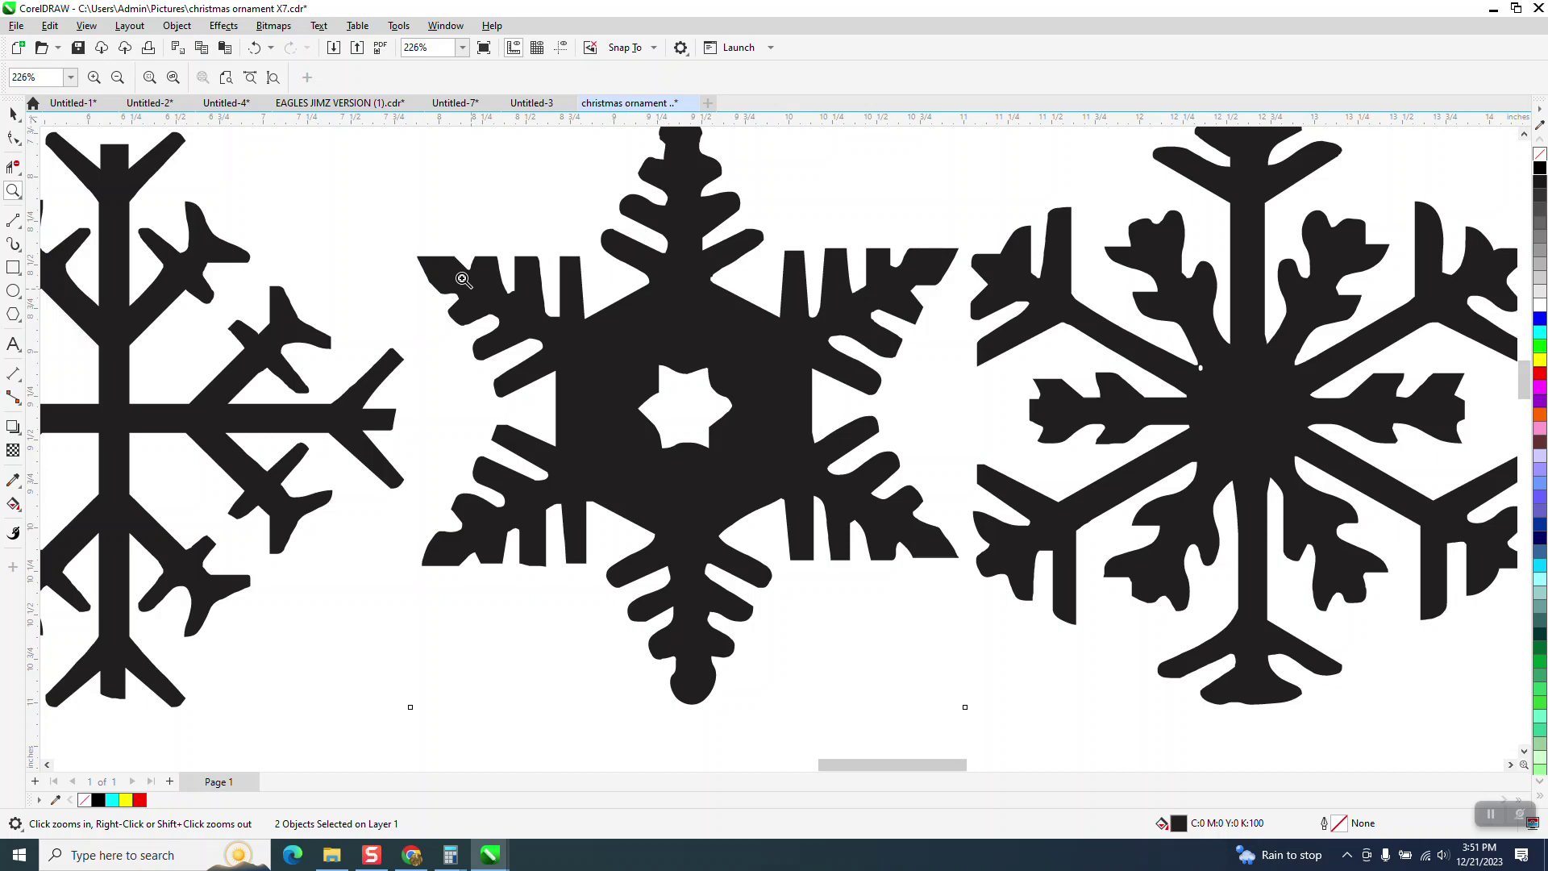
drag(408, 236, 615, 390)
scroll(608, 380, down, 2)
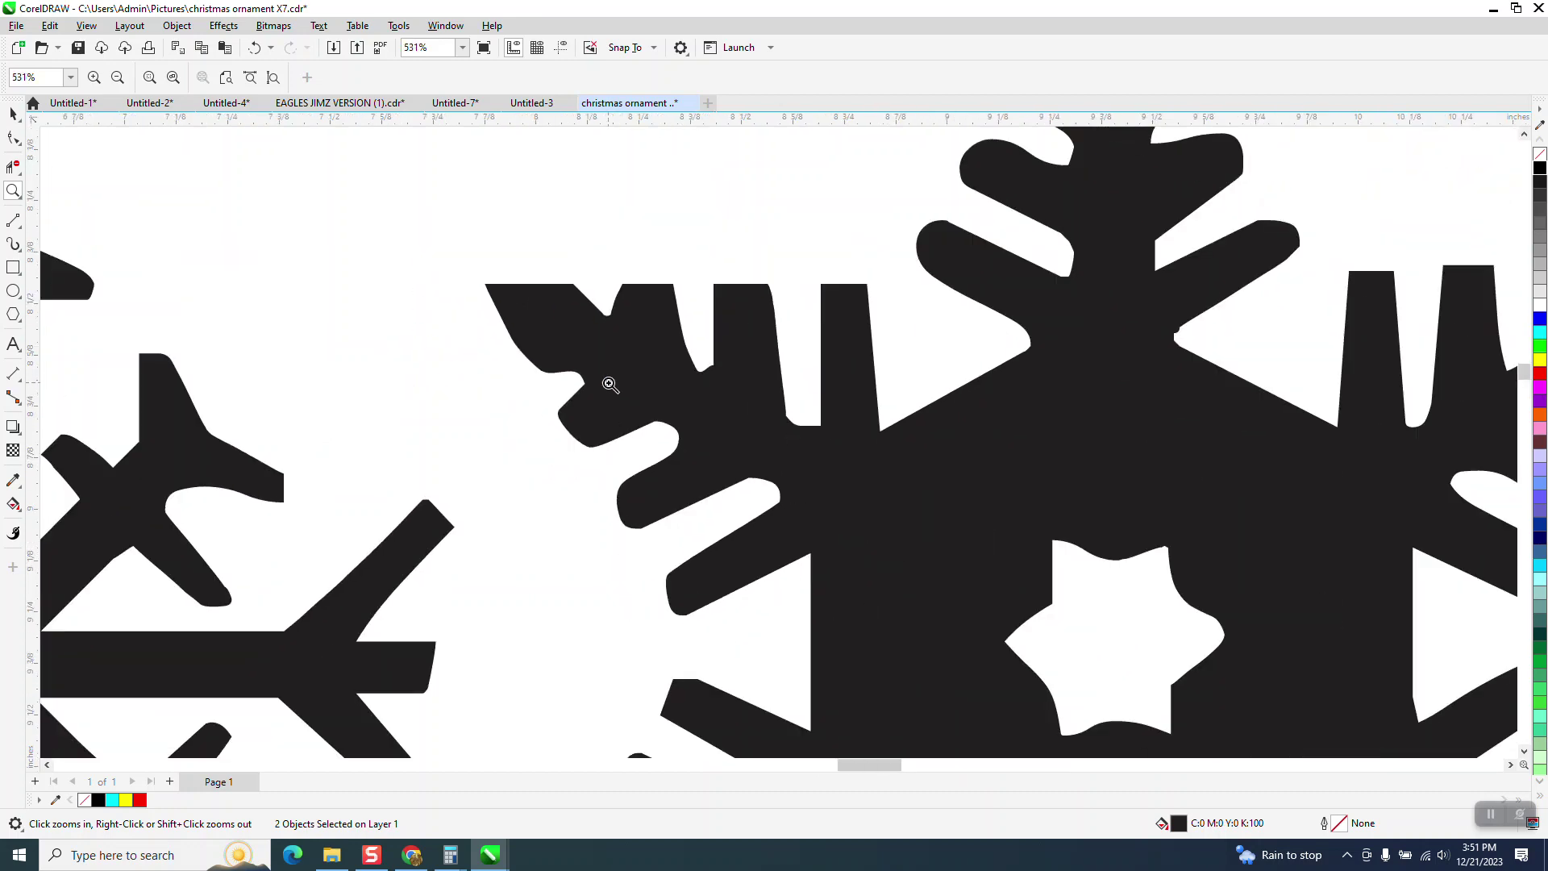
scroll(609, 380, down, 4)
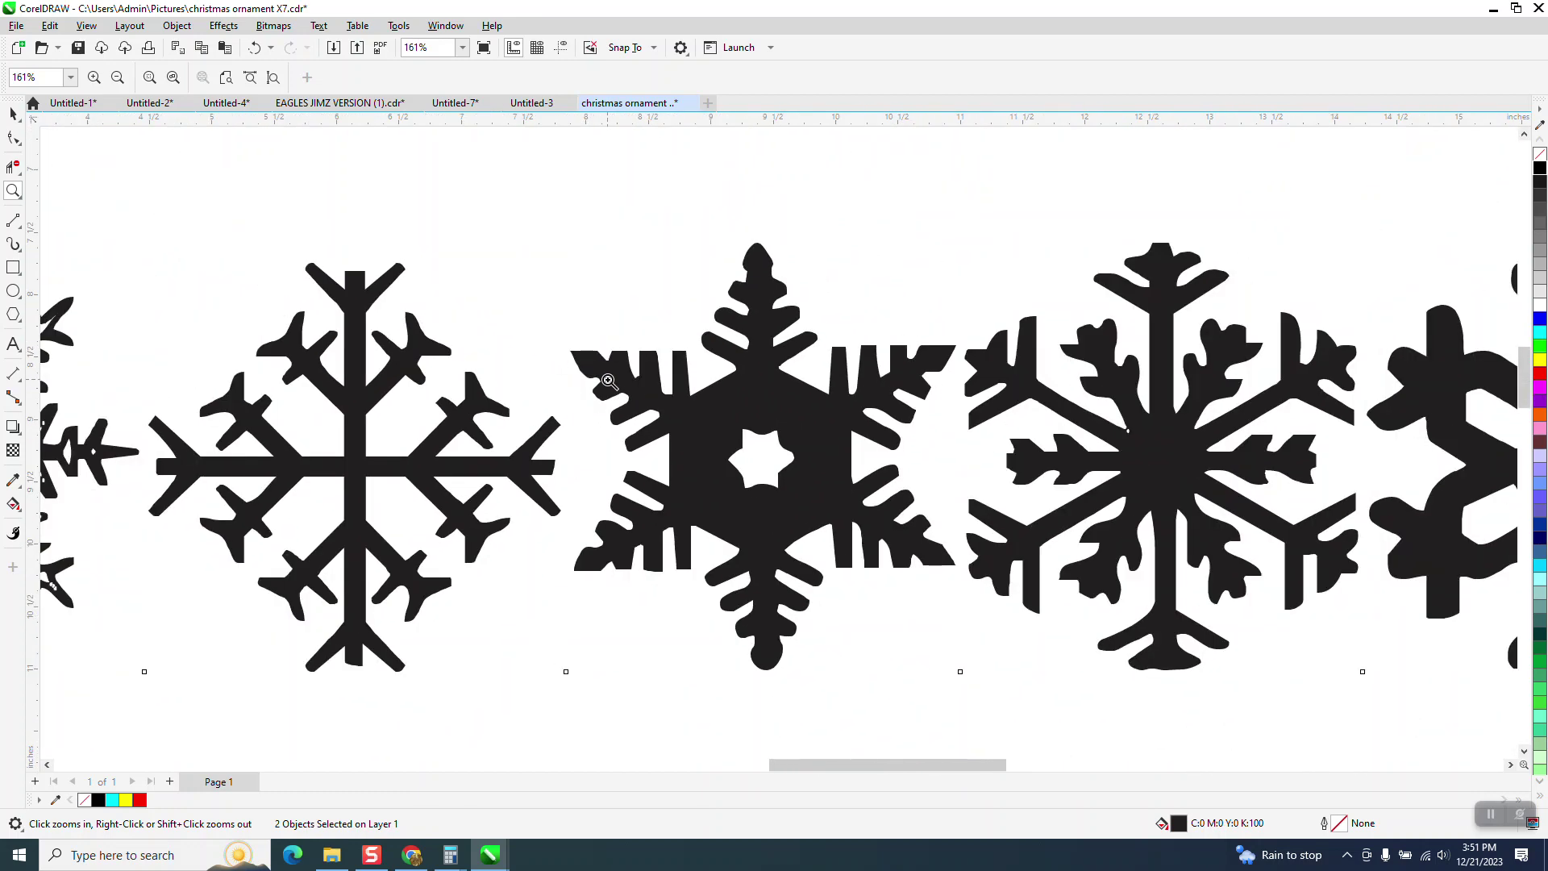
scroll(609, 380, down, 3)
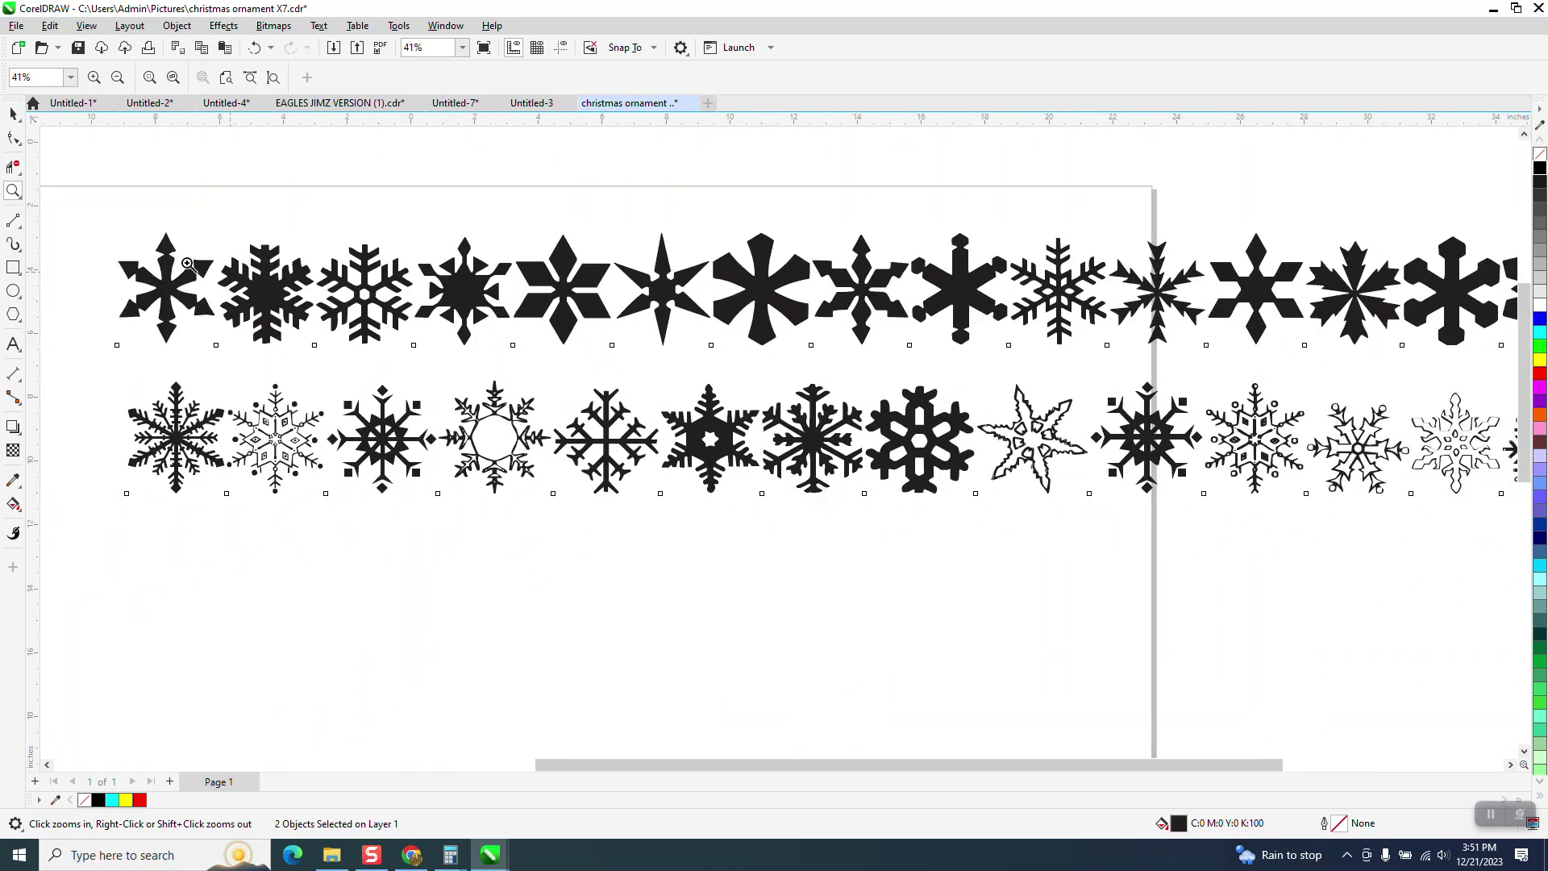
scroll(308, 364, up, 6)
scroll(459, 374, down, 3)
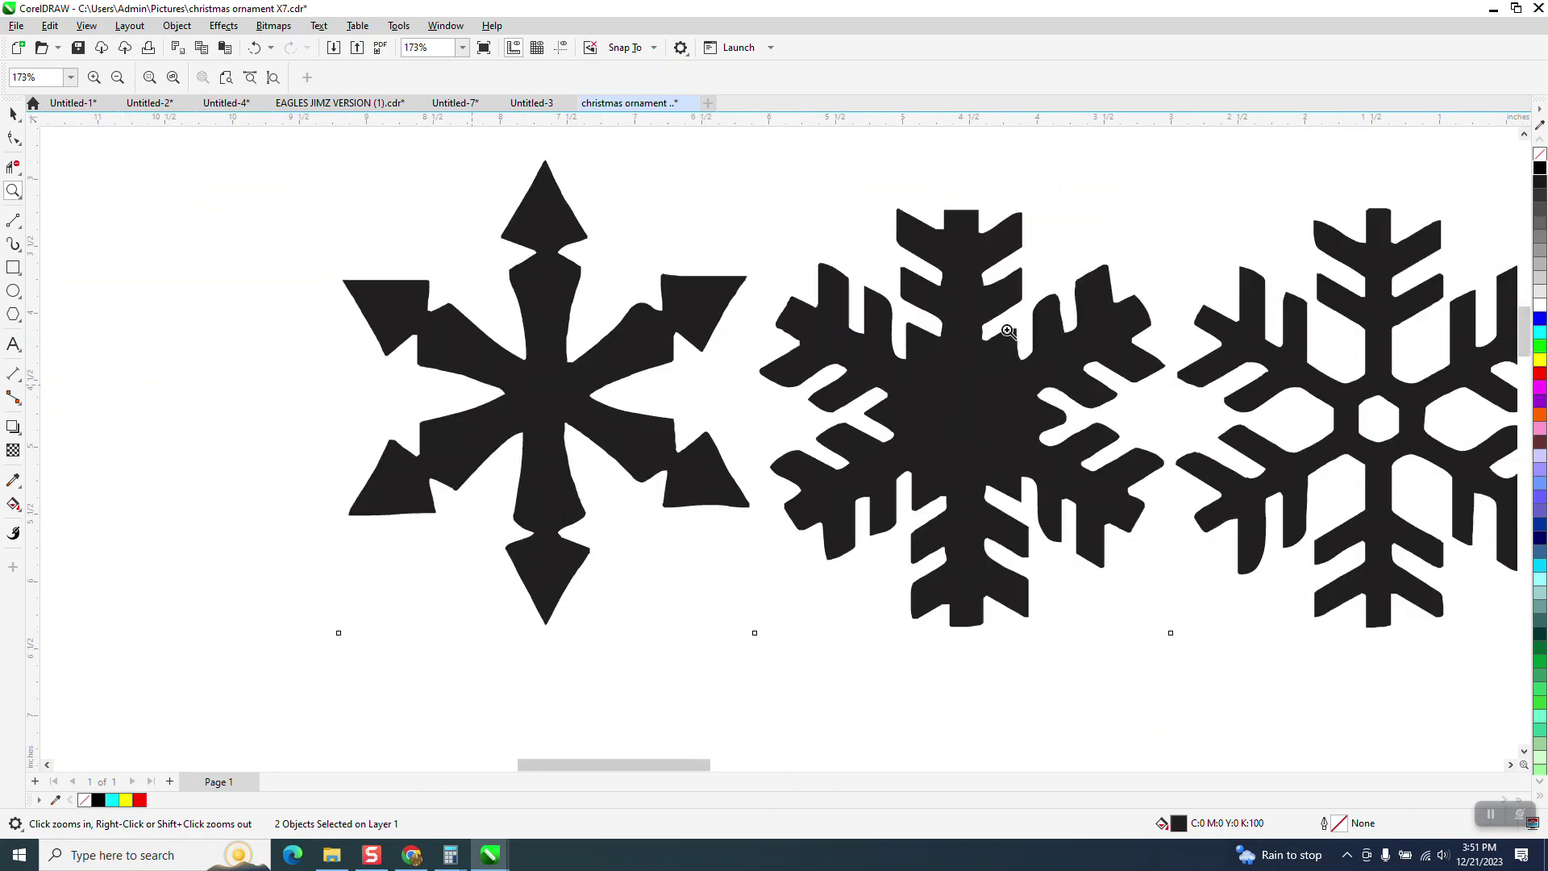
scroll(1207, 215, down, 2)
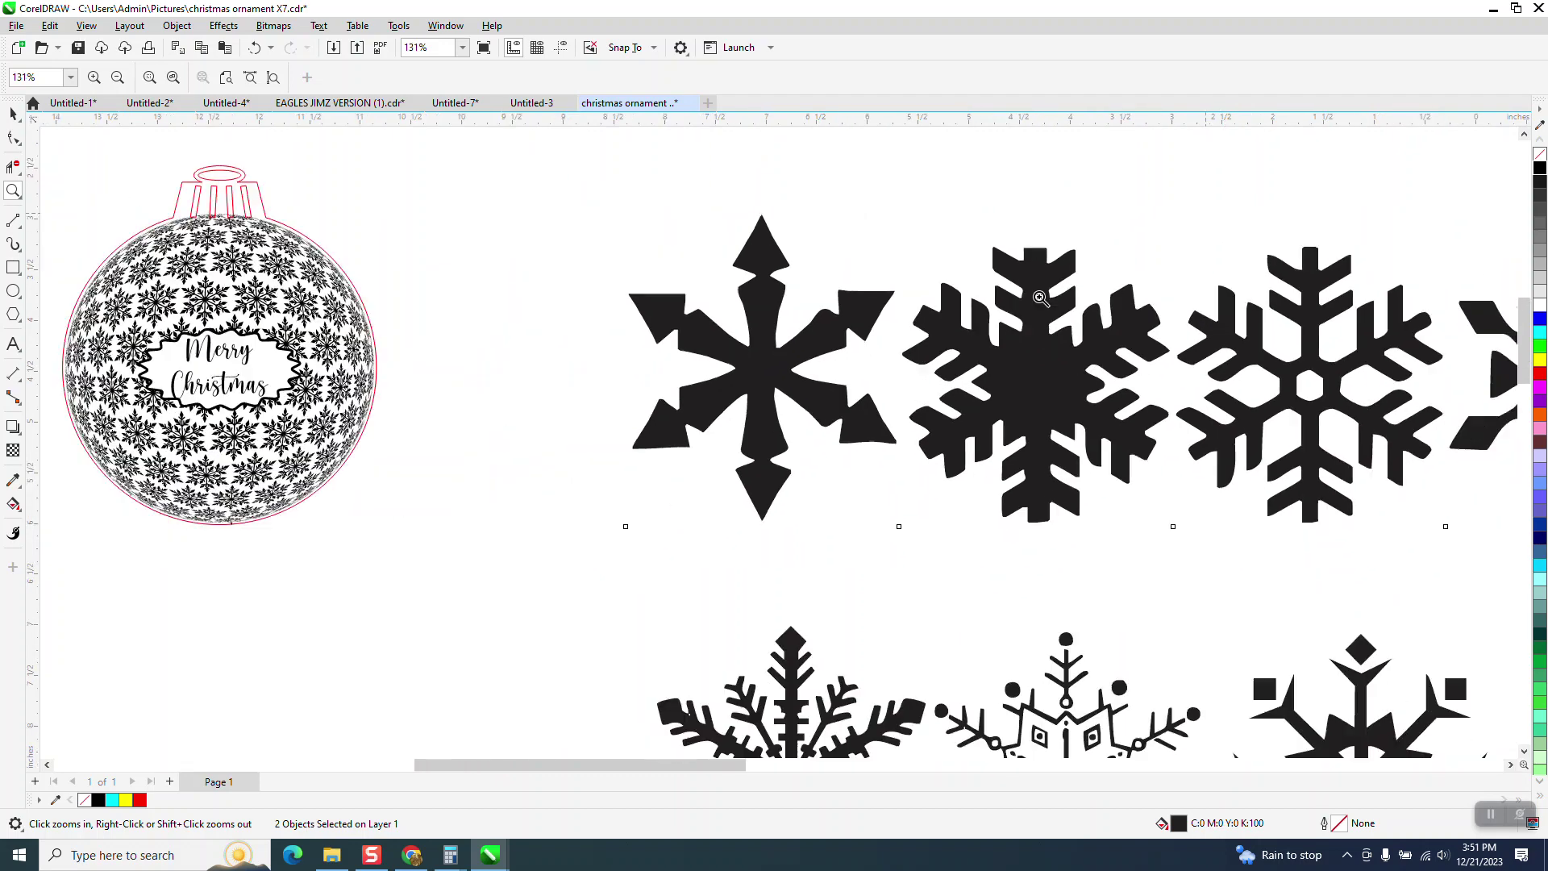
click(13, 114)
scroll(170, 375, down, 3)
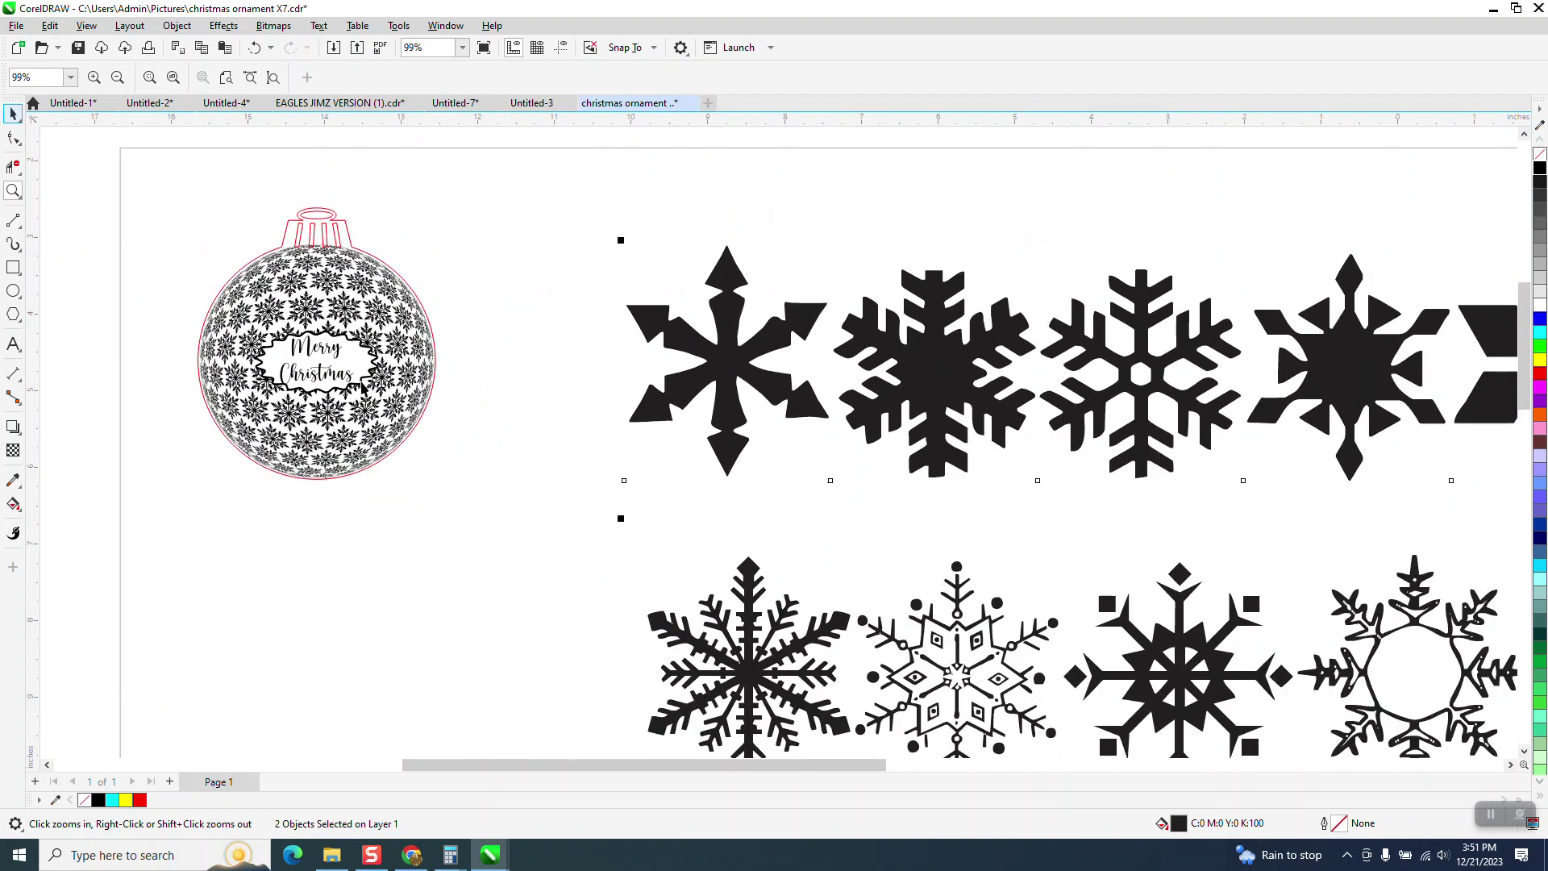
click(173, 28)
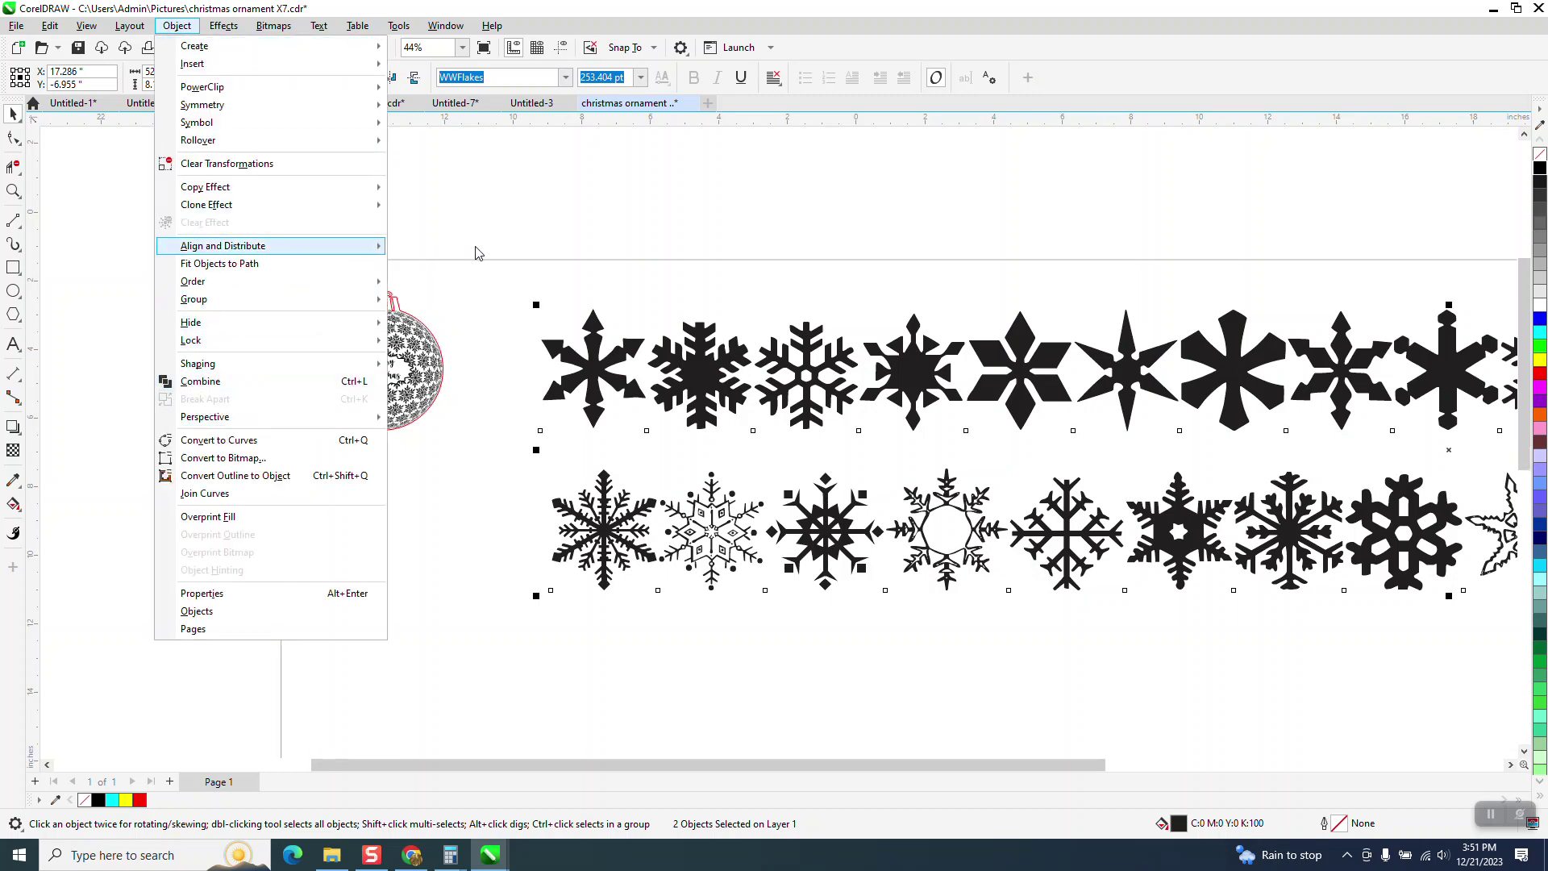
click(476, 253)
scroll(484, 241, down, 1)
drag(666, 433, 1467, 601)
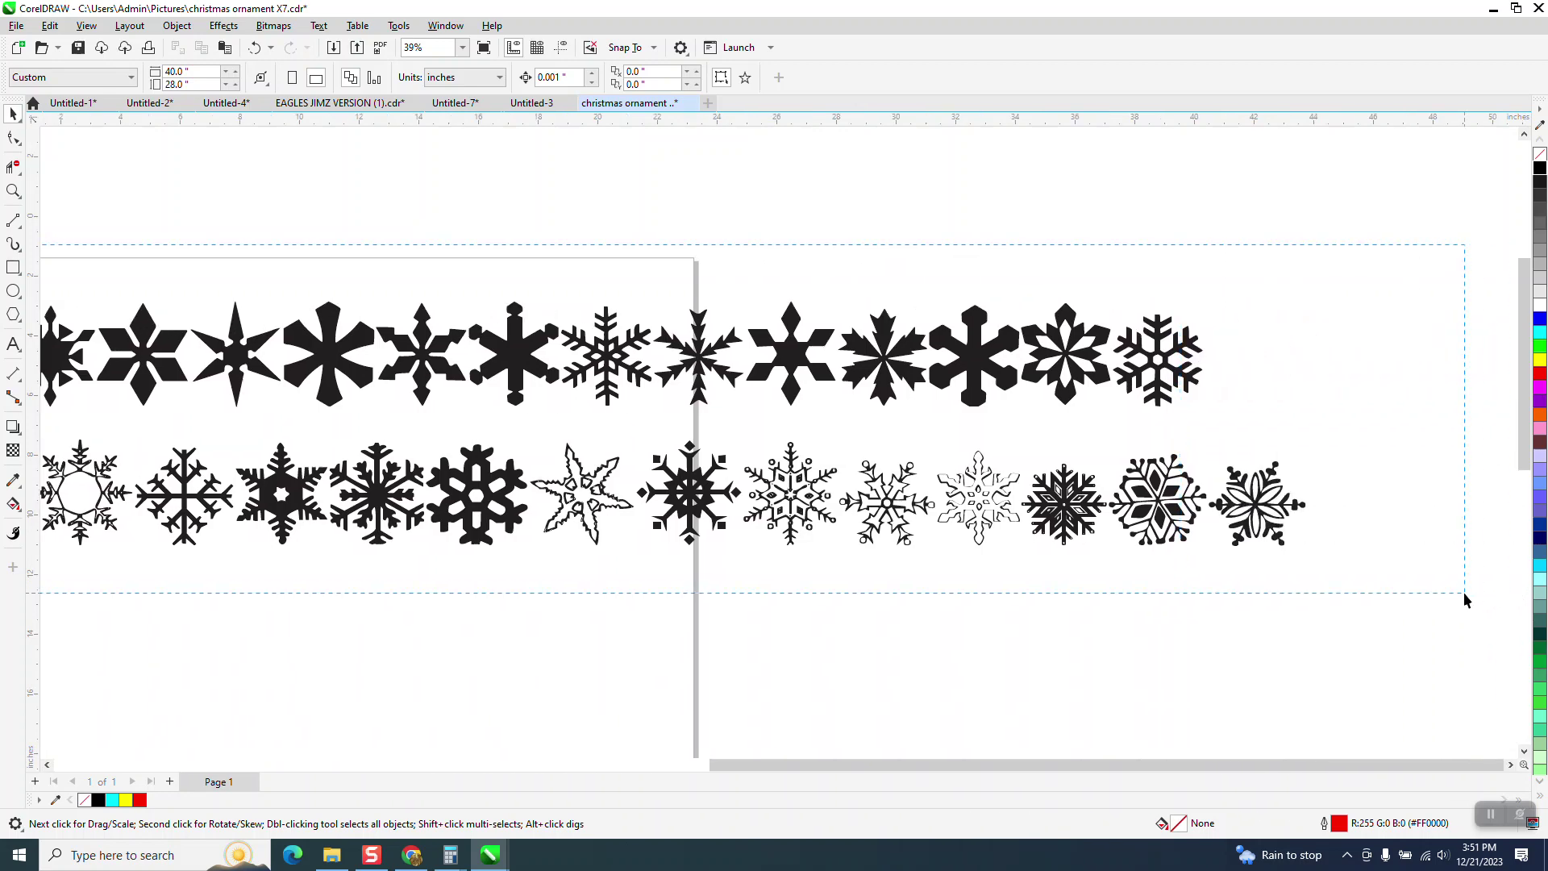
click(176, 25)
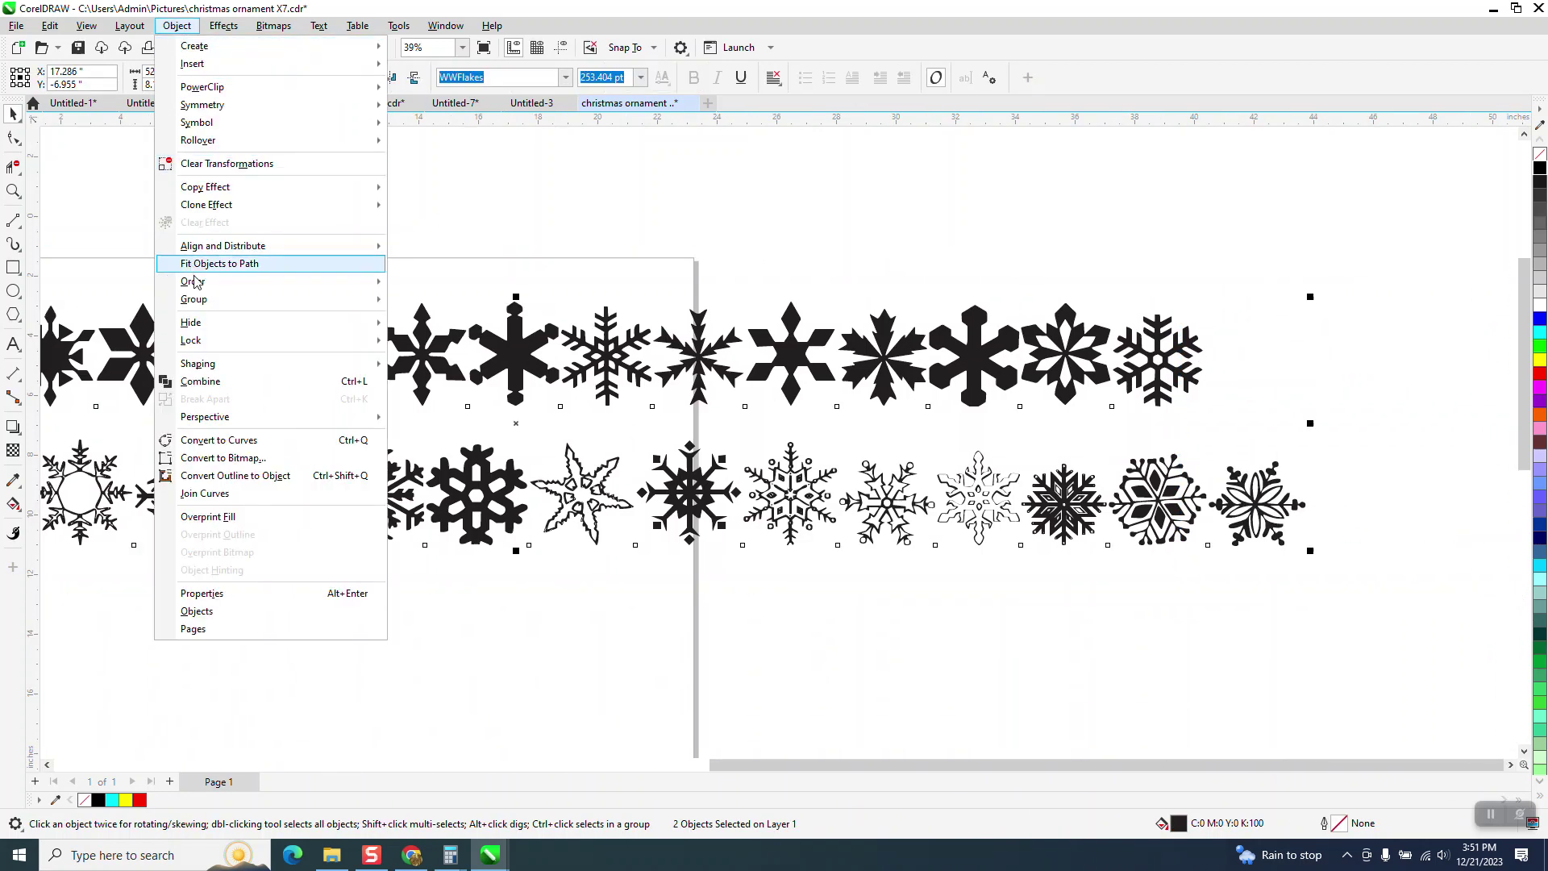
click(404, 229)
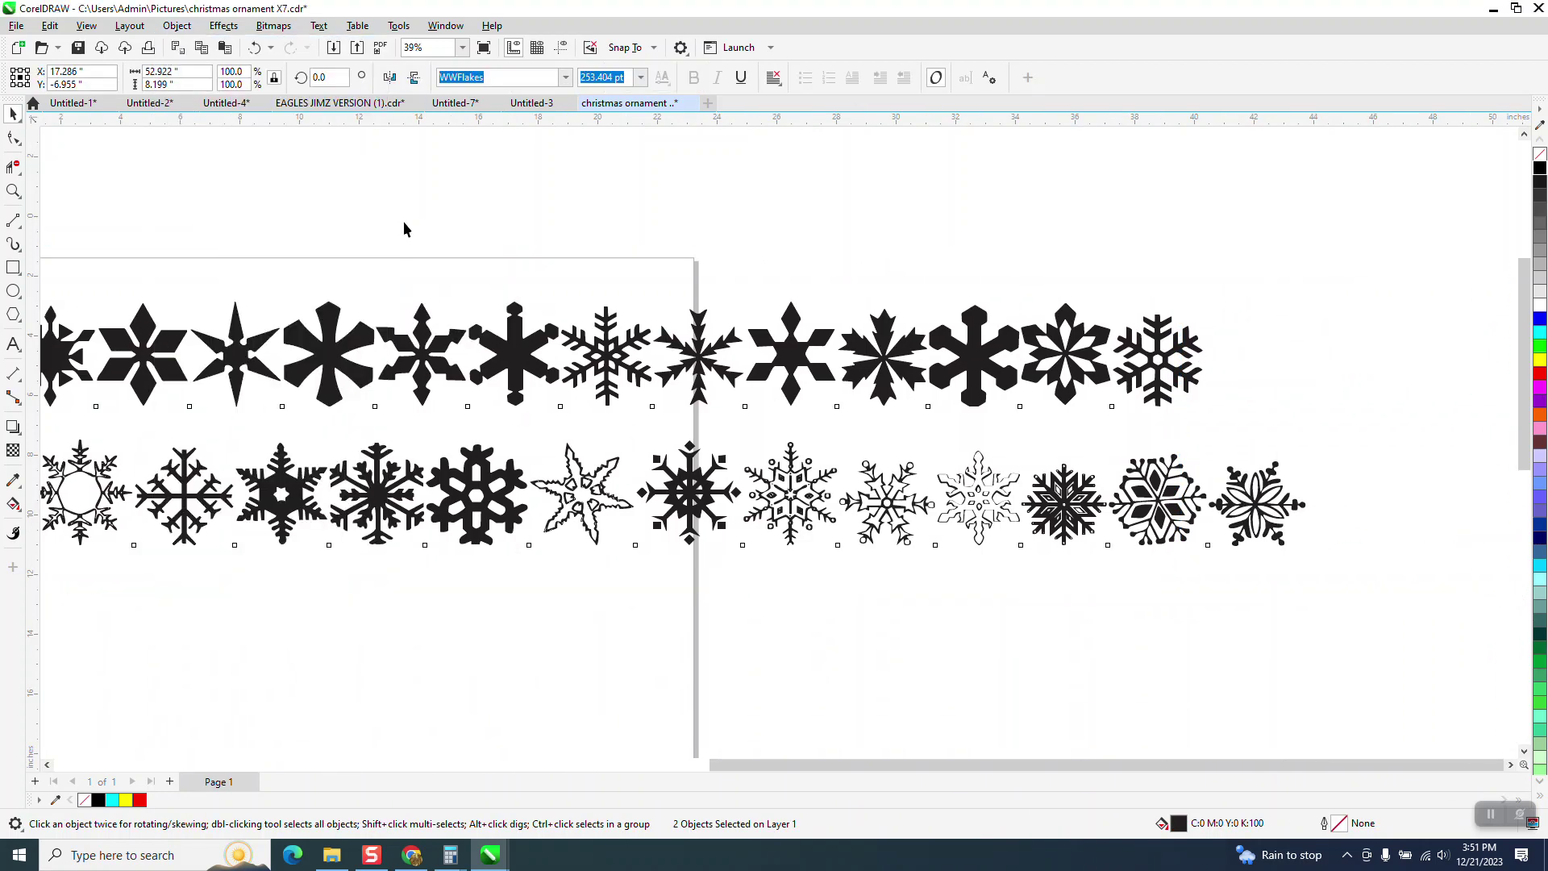
Break the upper snowflake text line apart into individual characters and deselect them
click(425, 330)
click(176, 25)
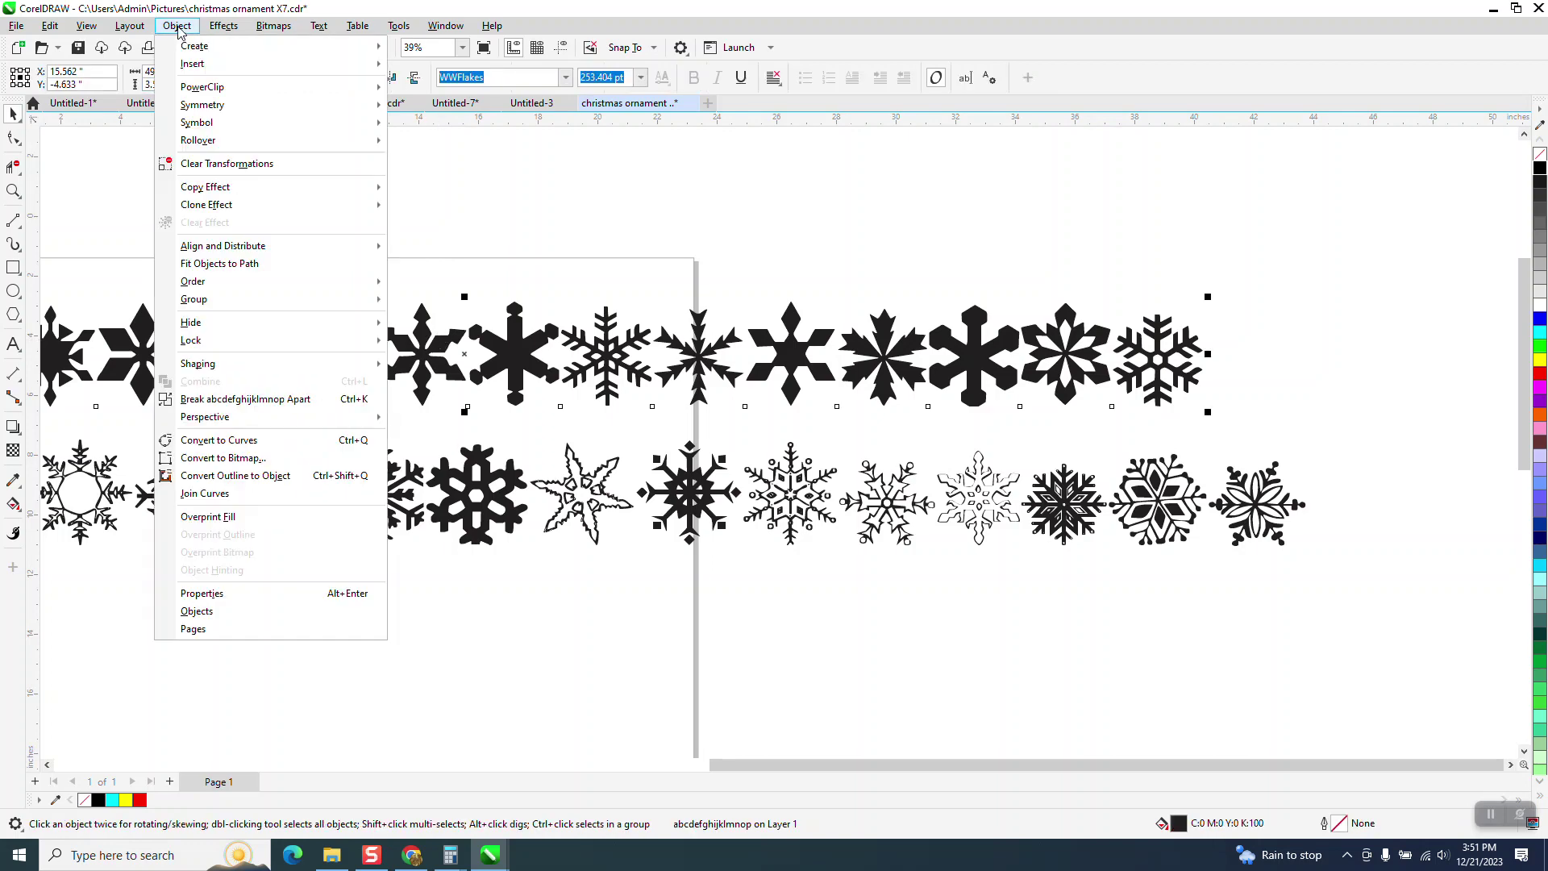
click(245, 399)
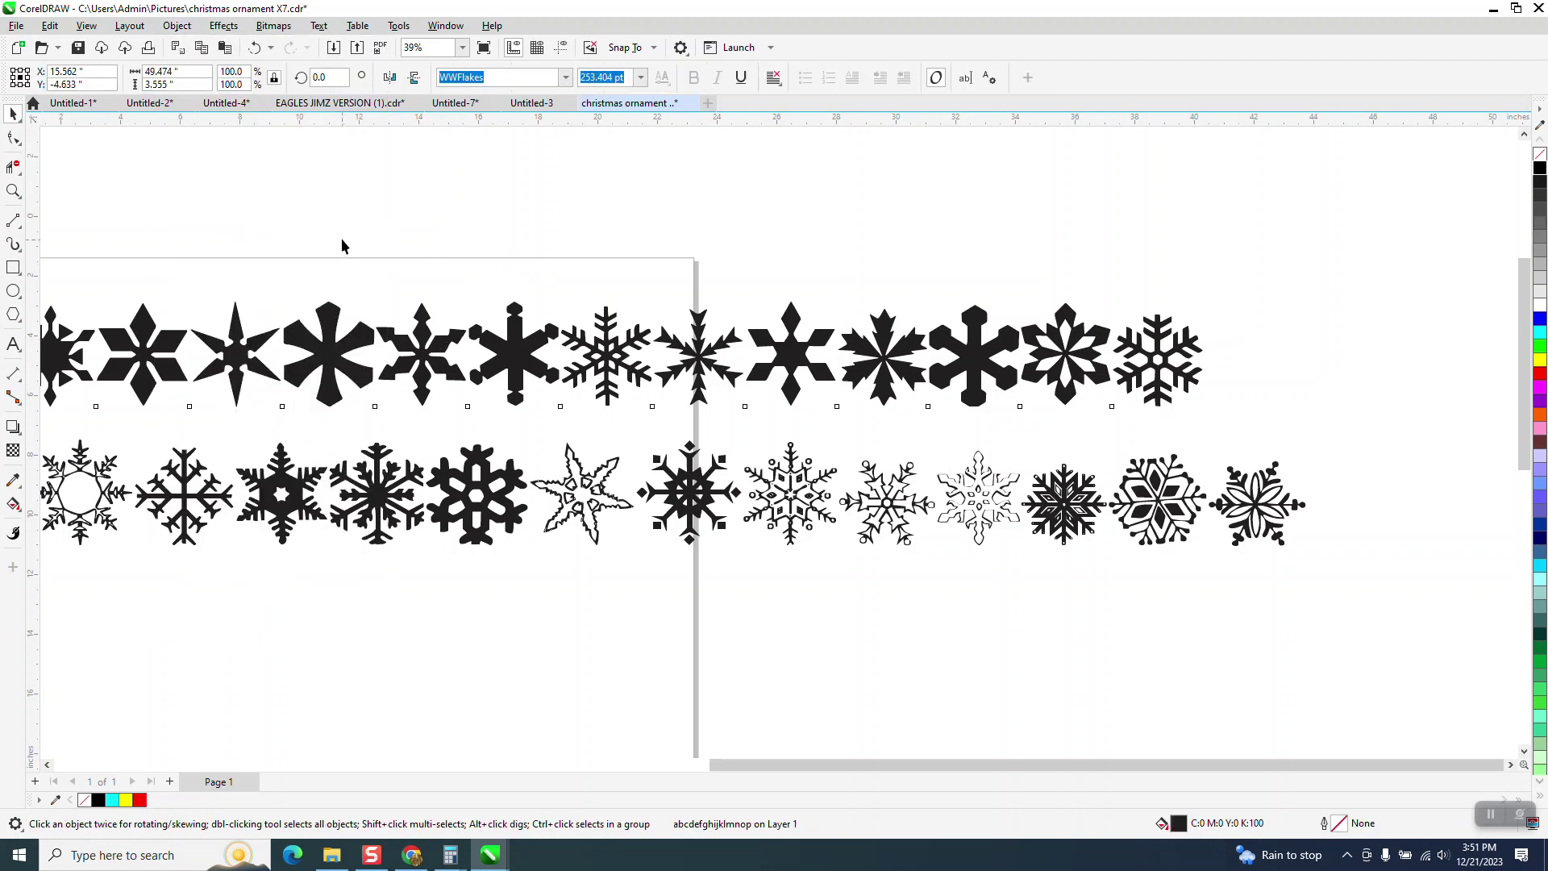
click(669, 209)
Move the first and third snowflakes of the upper line above the page and delete all the remaining snowflakes
scroll(1005, 339, down, 1)
scroll(1004, 339, down, 1)
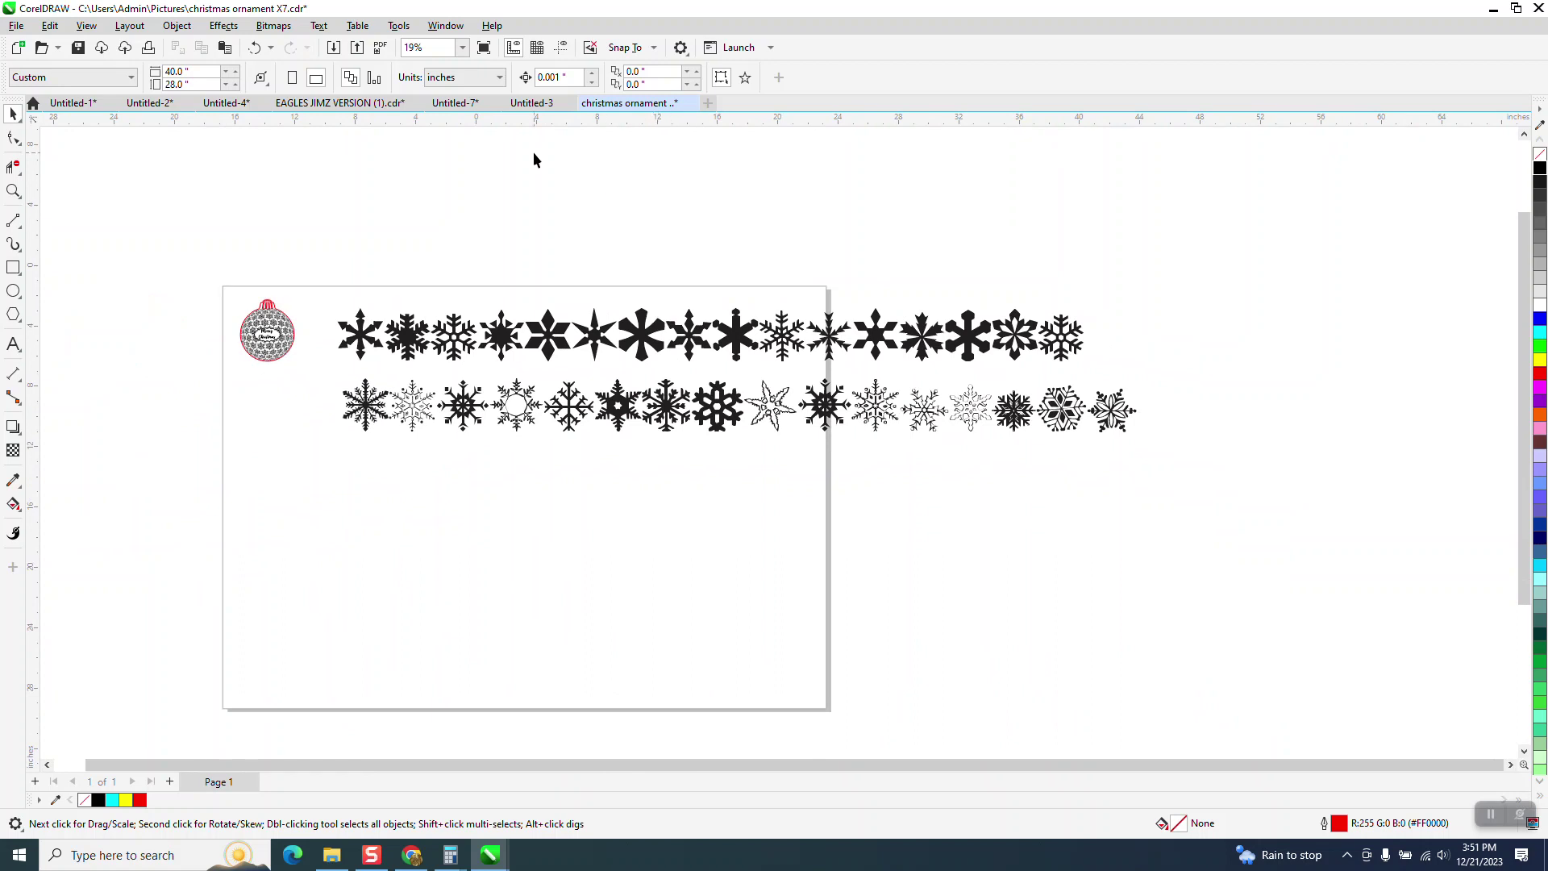
drag(367, 340, 367, 213)
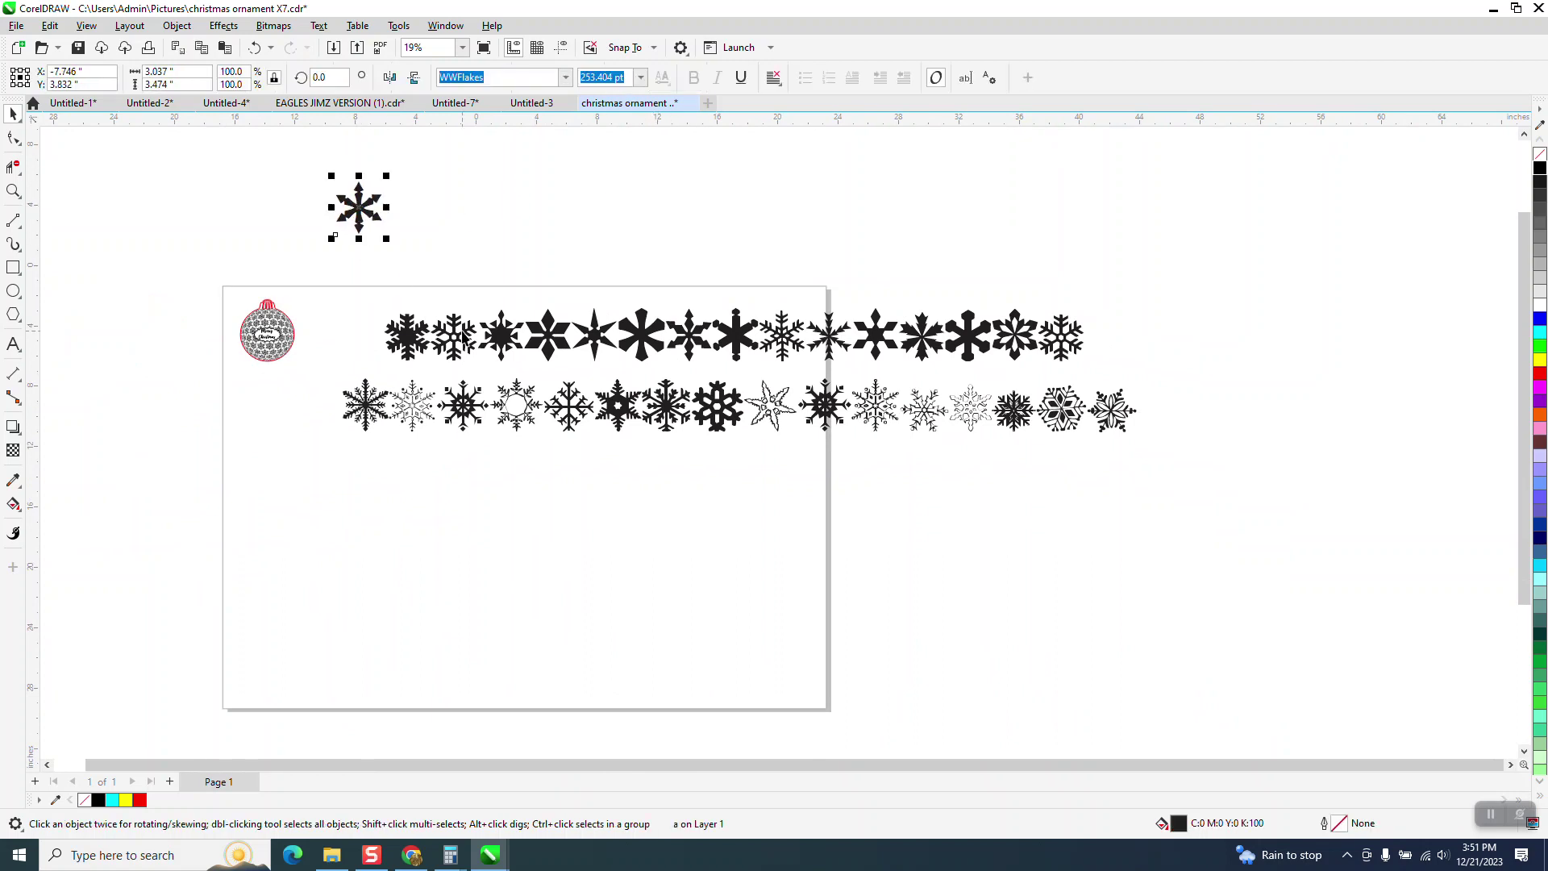
drag(459, 341, 453, 238)
drag(324, 294, 1196, 480)
key(Delete)
Place the two kept snowflakes side by side back on the page, to the right of the ornament
drag(362, 215, 408, 352)
drag(448, 242, 461, 357)
click(13, 191)
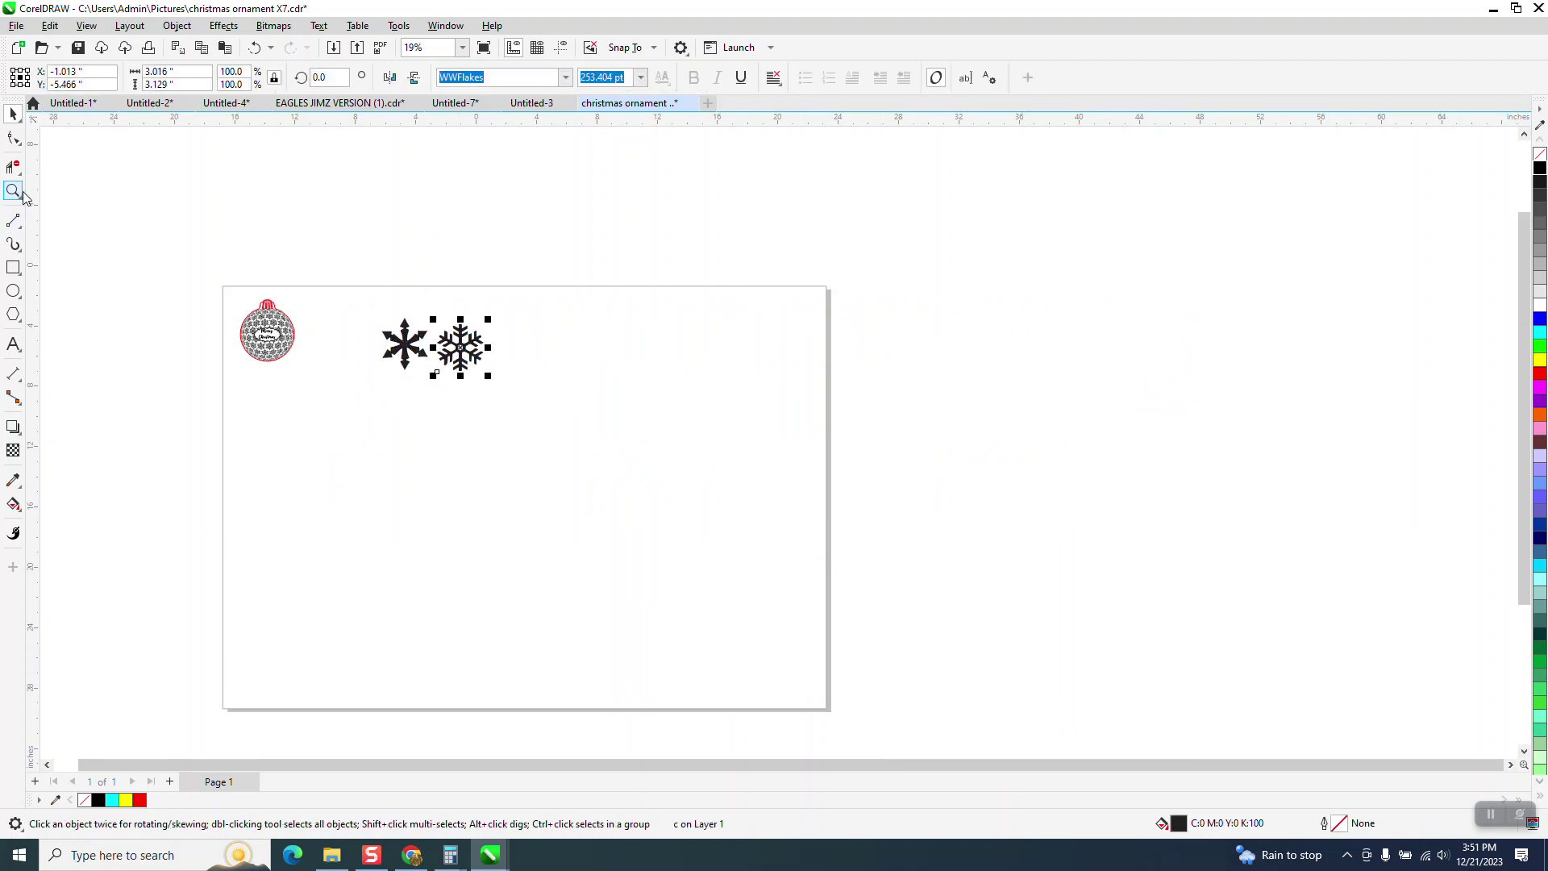
drag(355, 357, 529, 383)
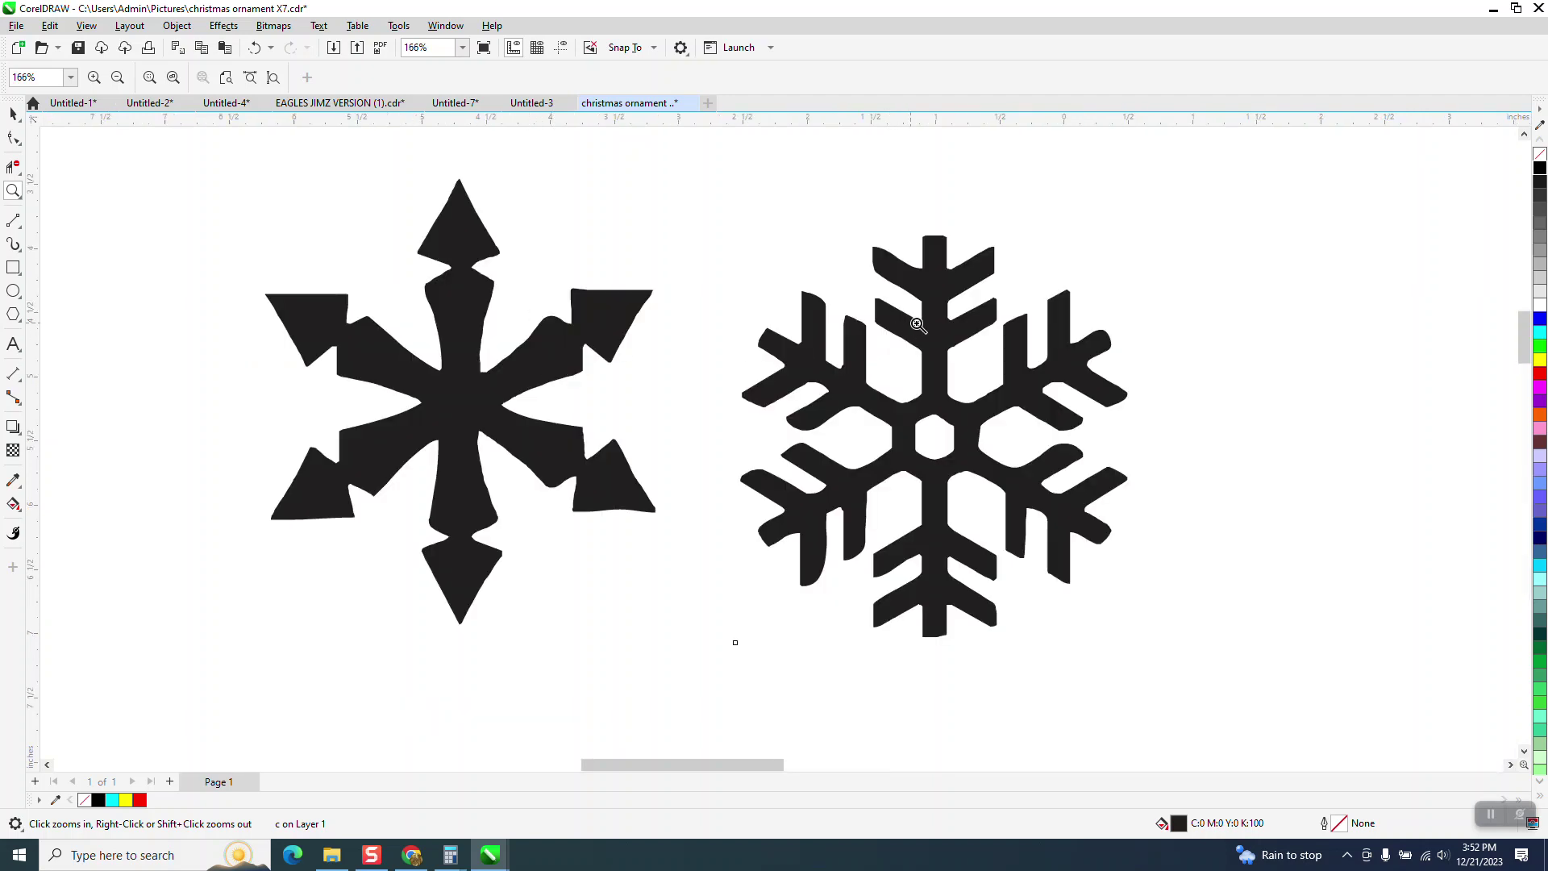
Remove the arrow-tipped snowflake's fill, give it a black hairline outline, and fill it with solid black
click(13, 115)
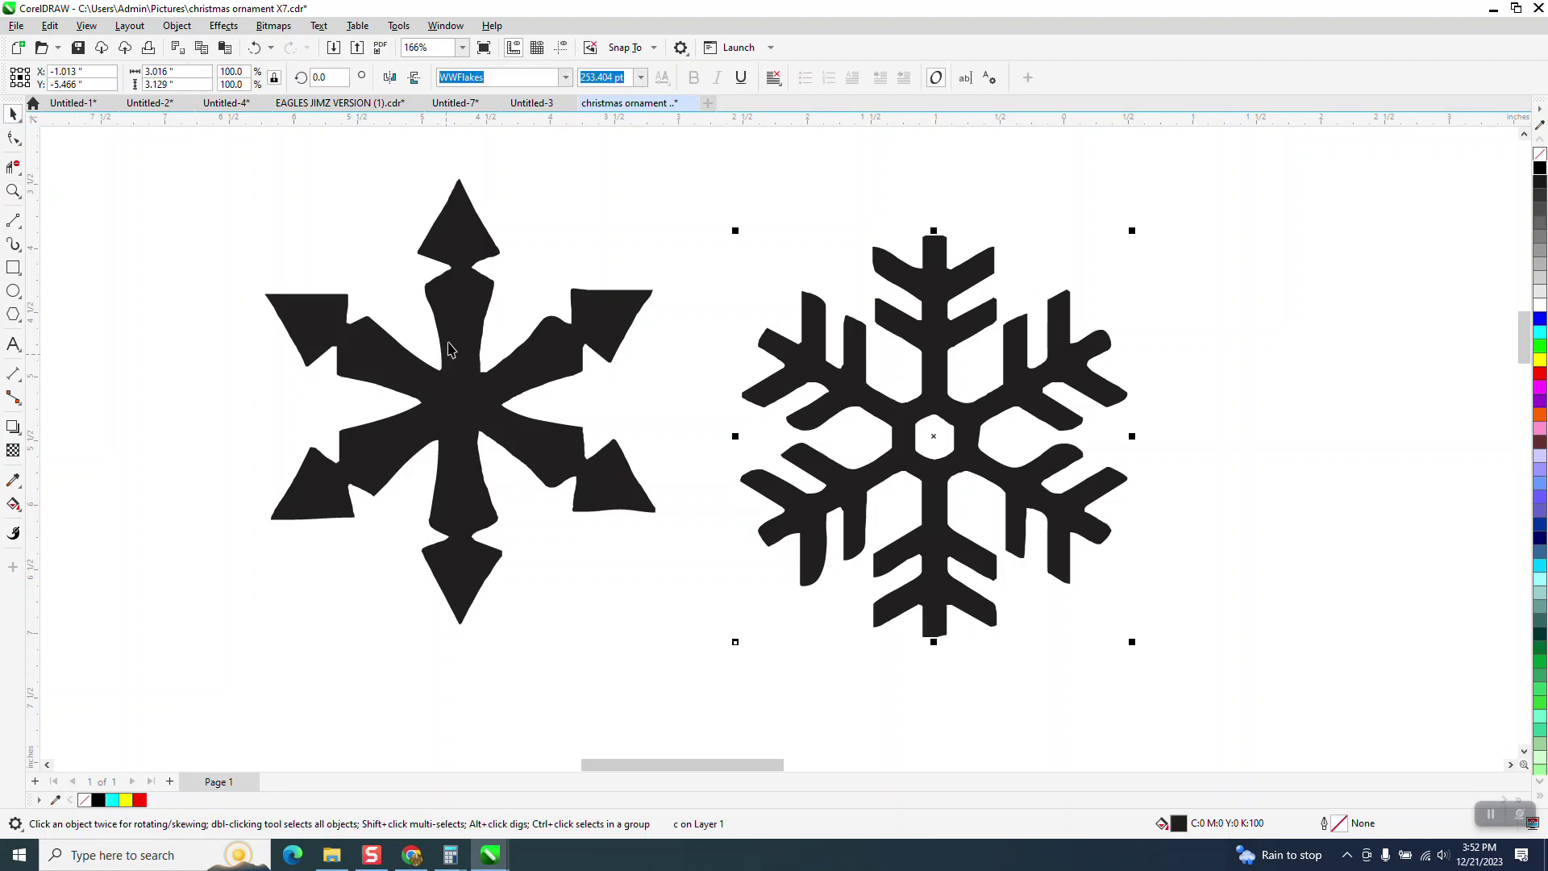
click(454, 337)
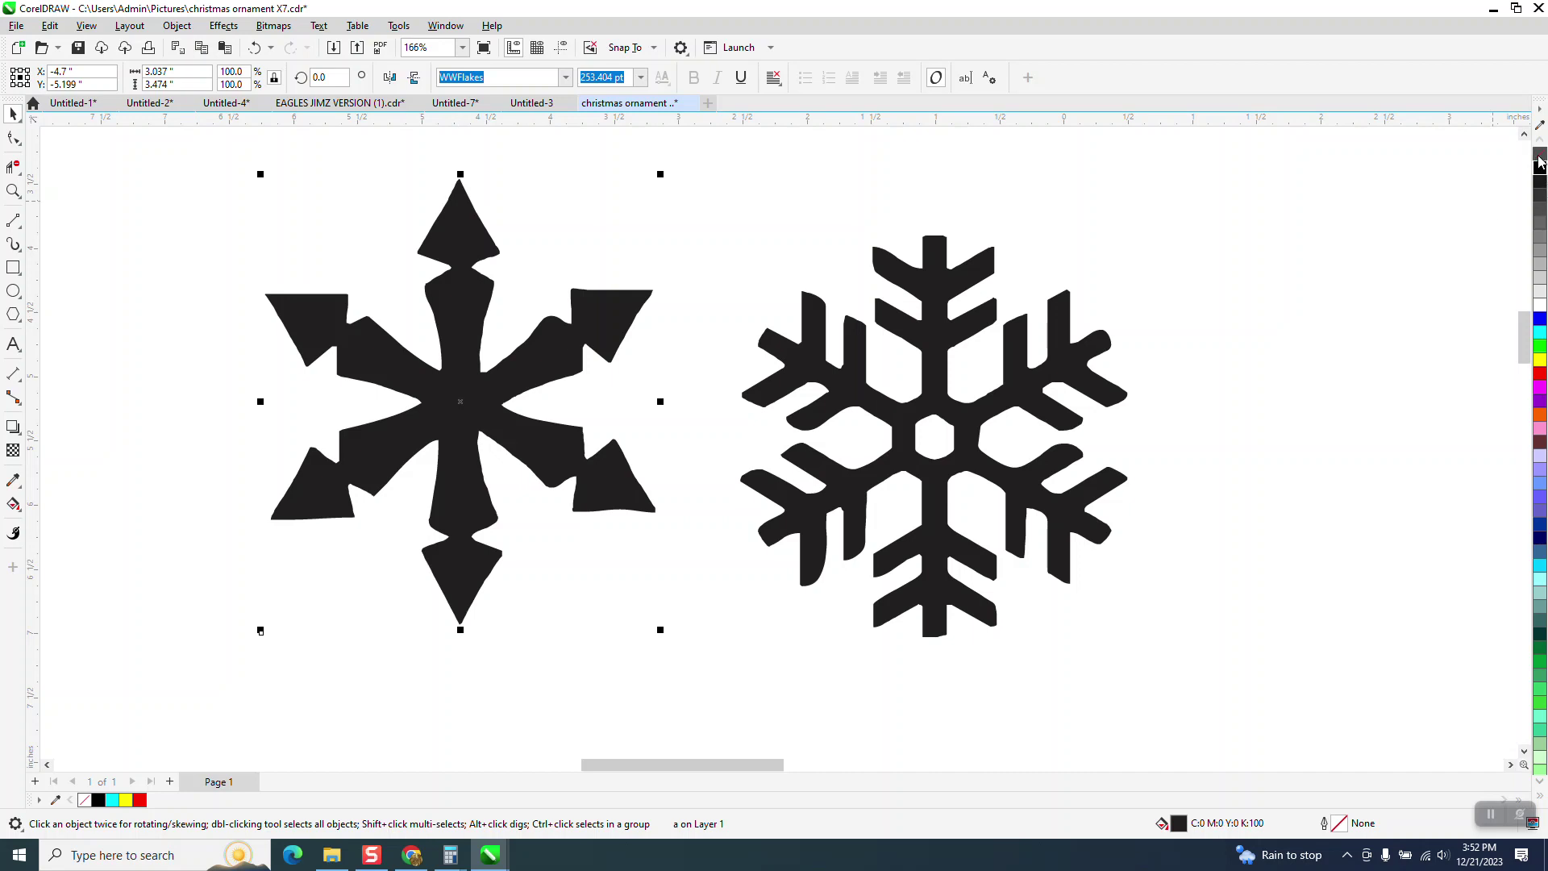
click(1540, 155)
right_click(1540, 167)
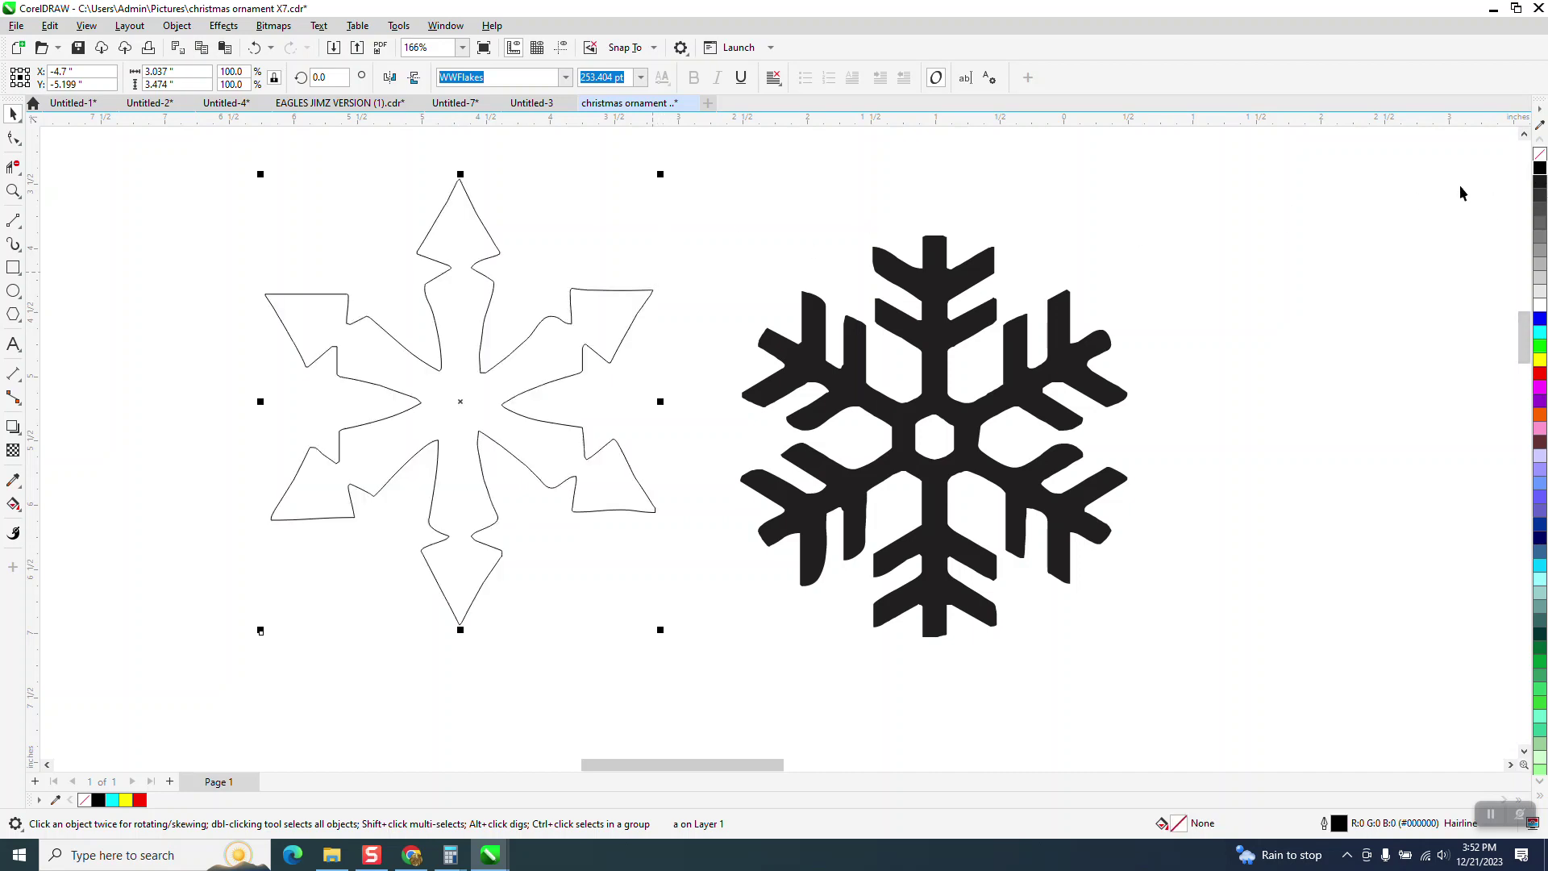
click(1539, 170)
scroll(563, 236, down, 3)
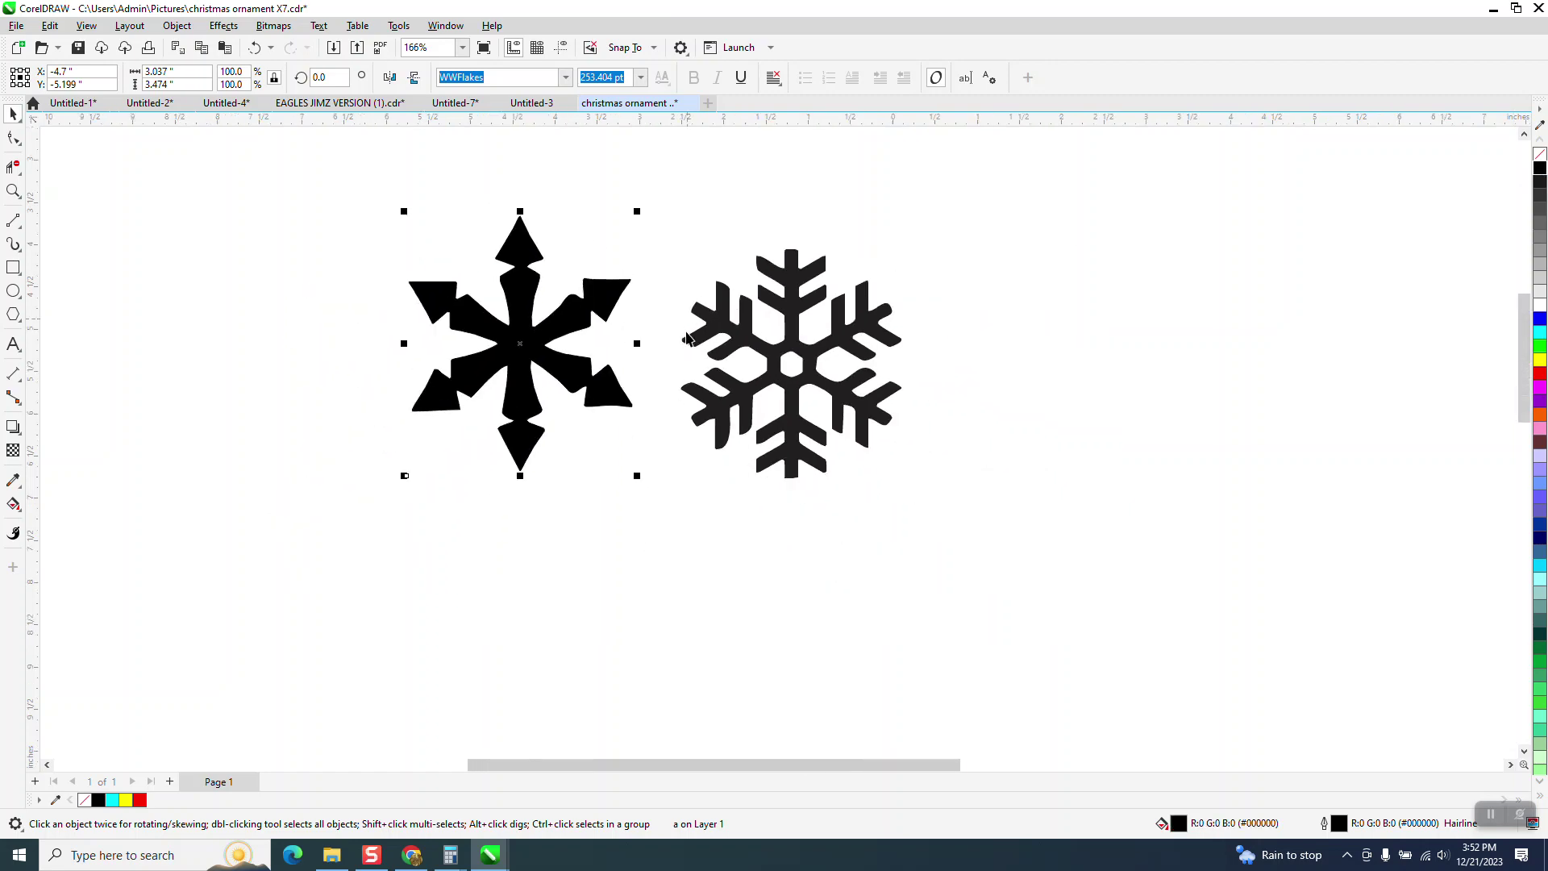
Check the ornament's snowflake pattern up close and move the arrow-tipped snowflake next to the ornament, centred at about X -9.7, Y -4.6 inches
scroll(399, 346, down, 1)
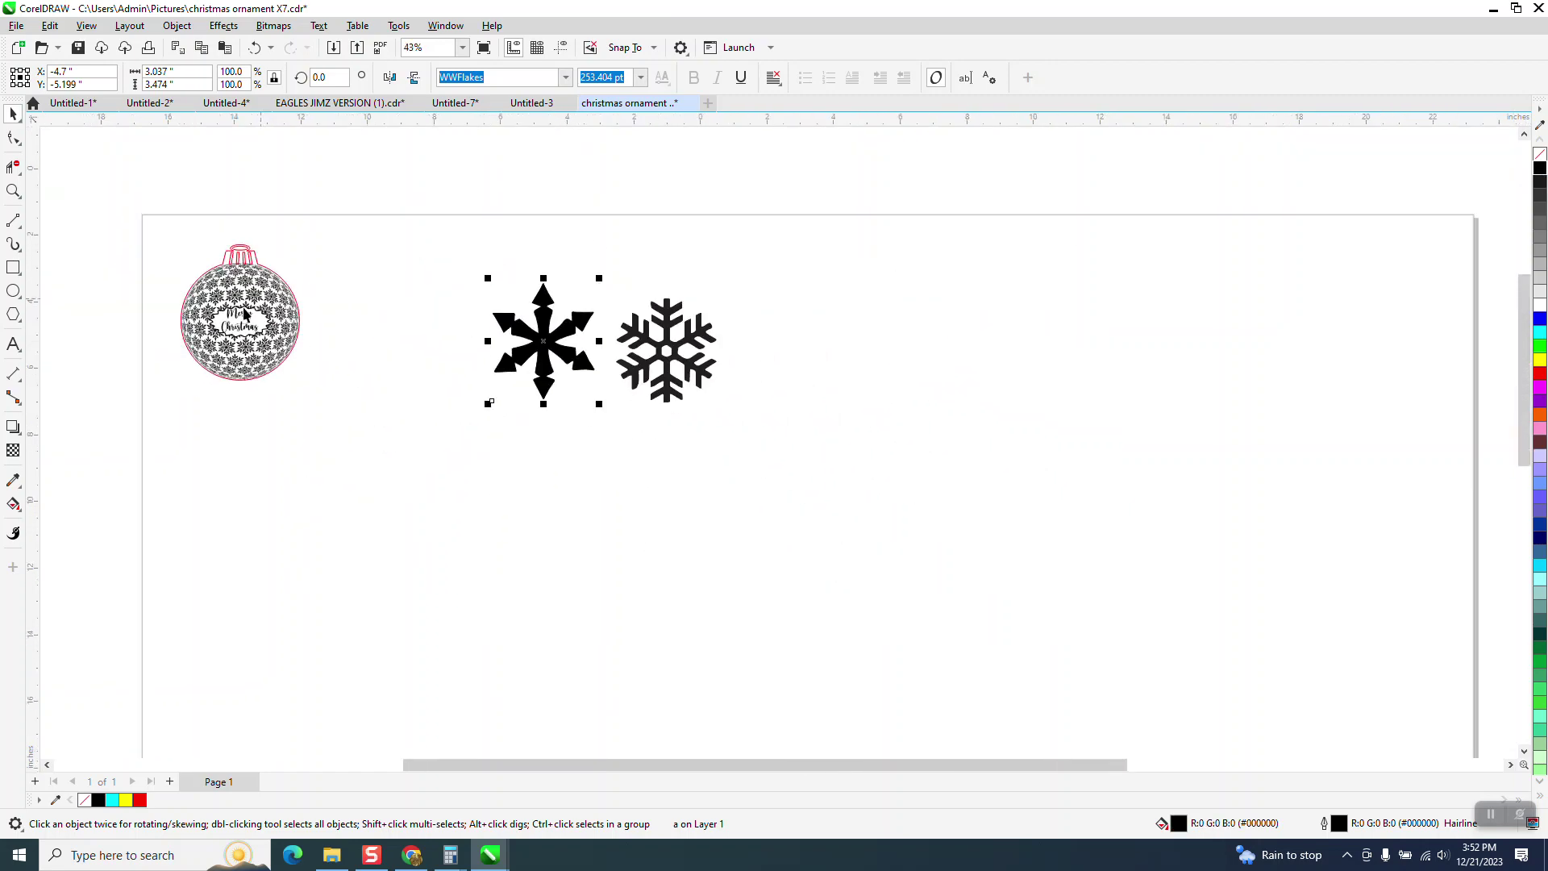
click(14, 191)
drag(257, 300, 404, 322)
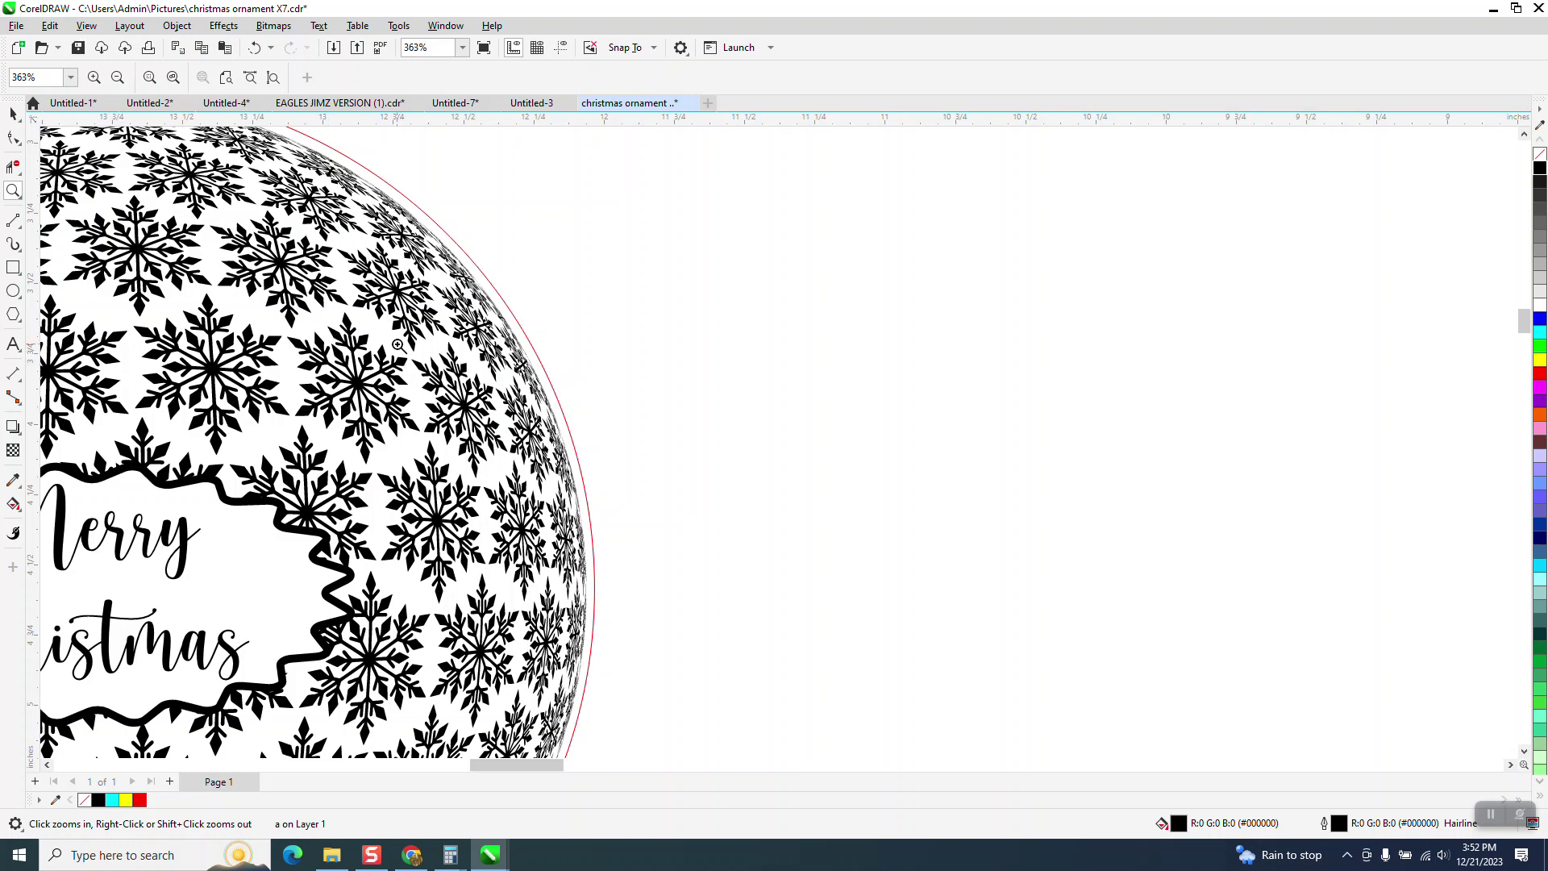
scroll(333, 362, down, 2)
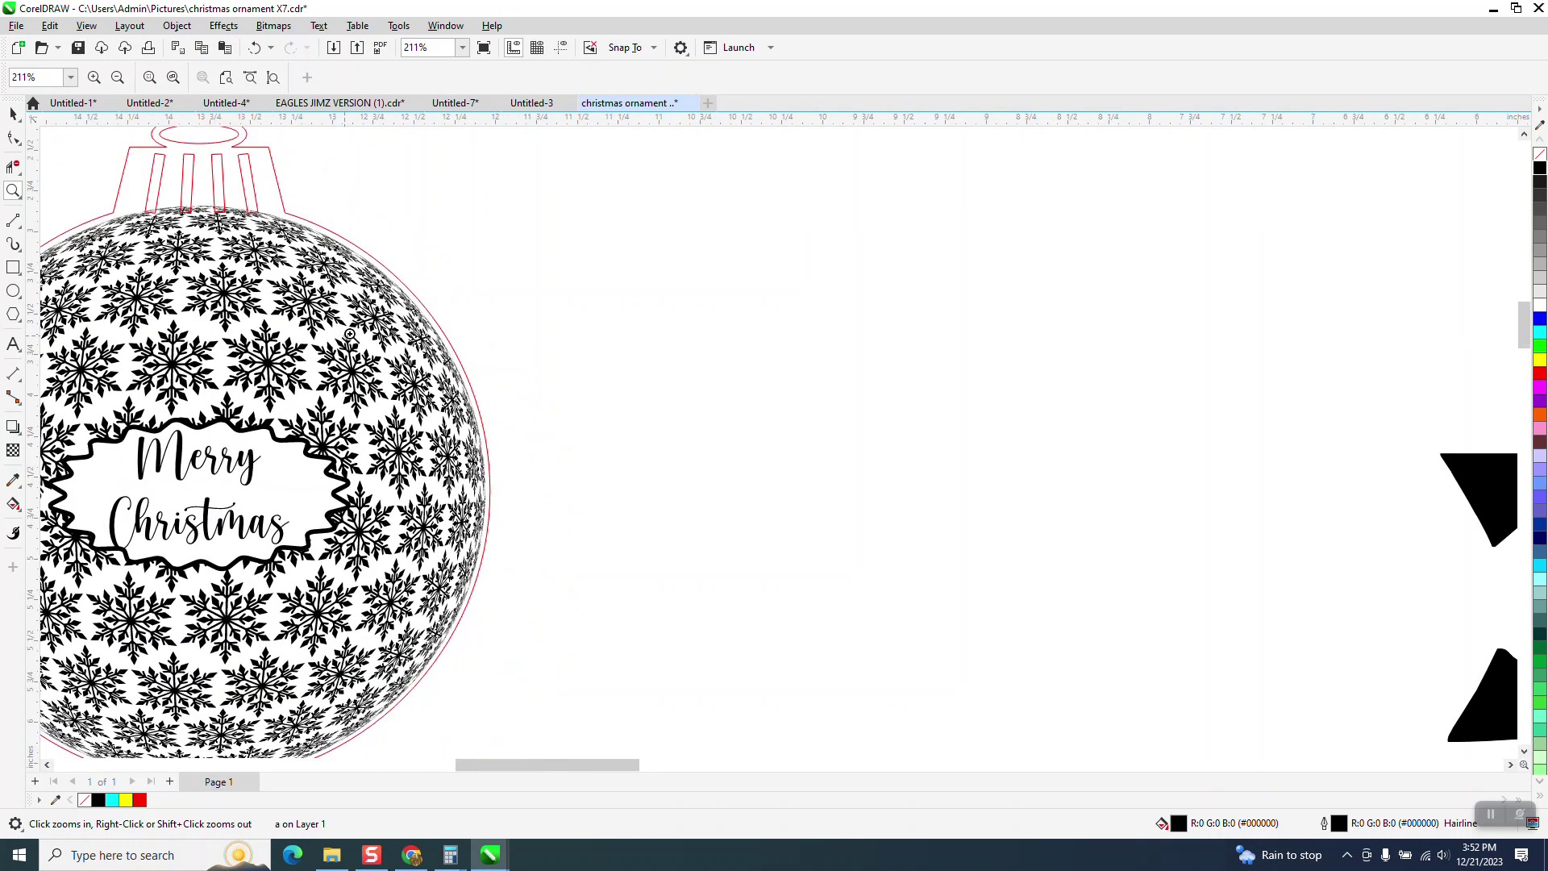
click(13, 114)
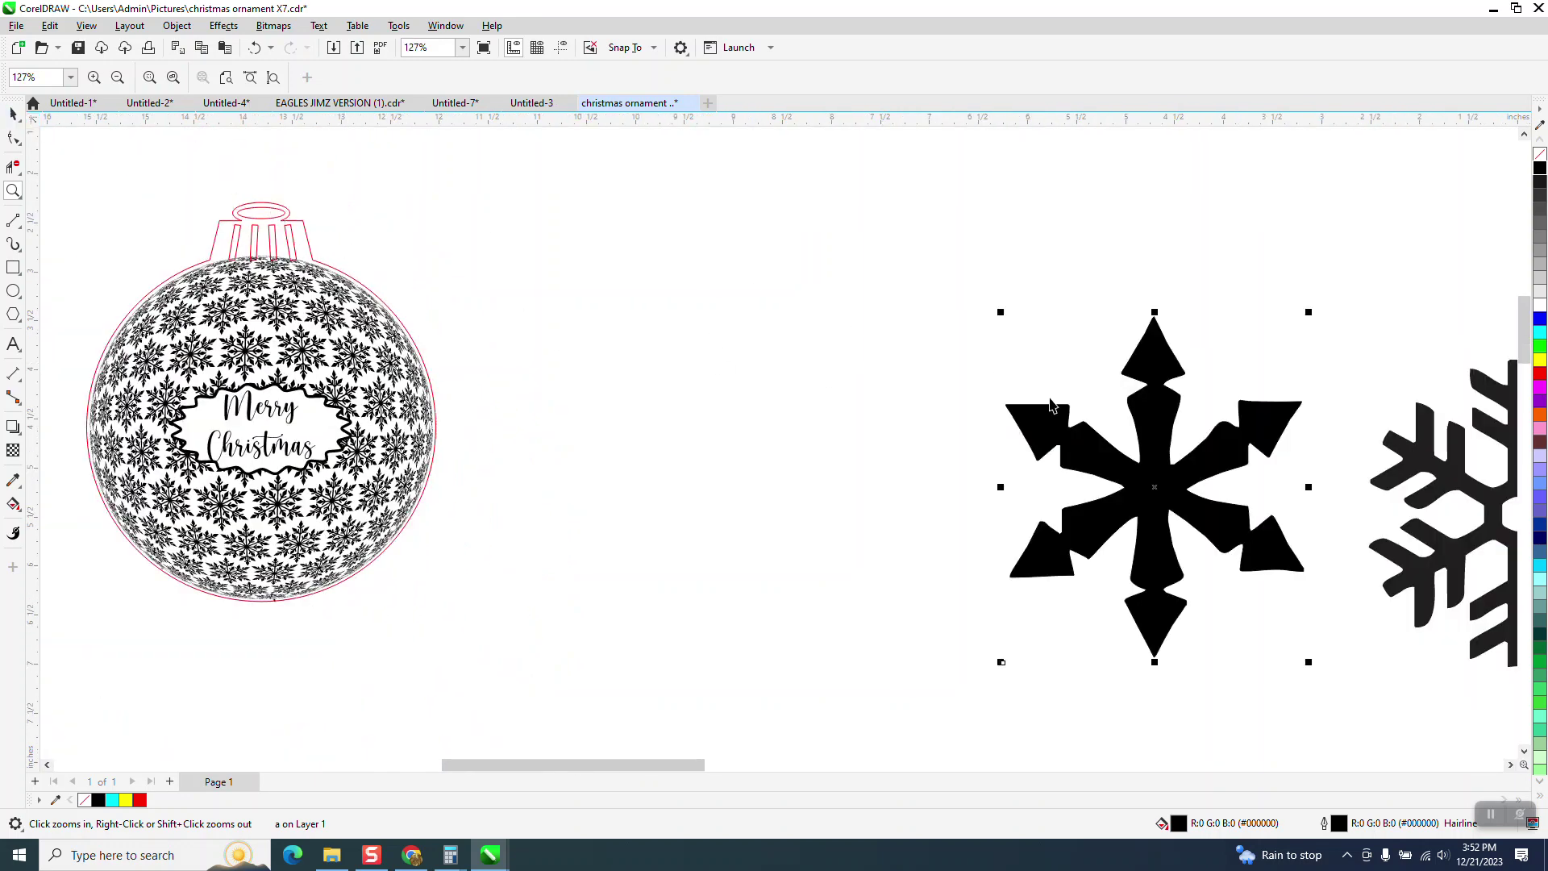
drag(1202, 470, 1178, 477)
drag(822, 443, 710, 401)
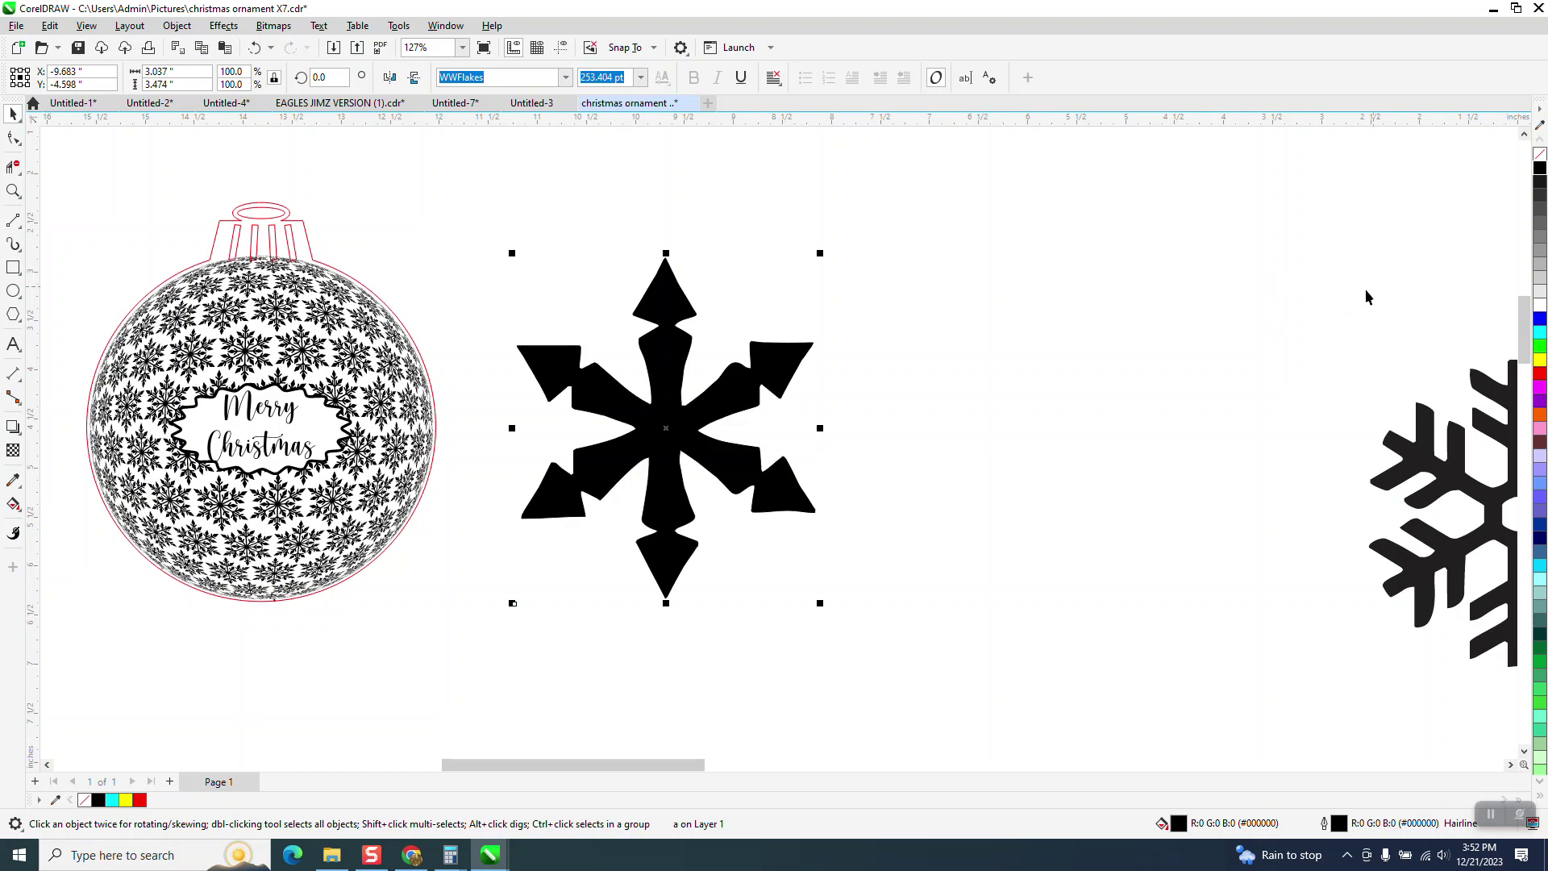
Move the branched snowflake closer to the arrow-tipped one, centred at about X -5.4, Y -4.7 inches
scroll(680, 367, down, 4)
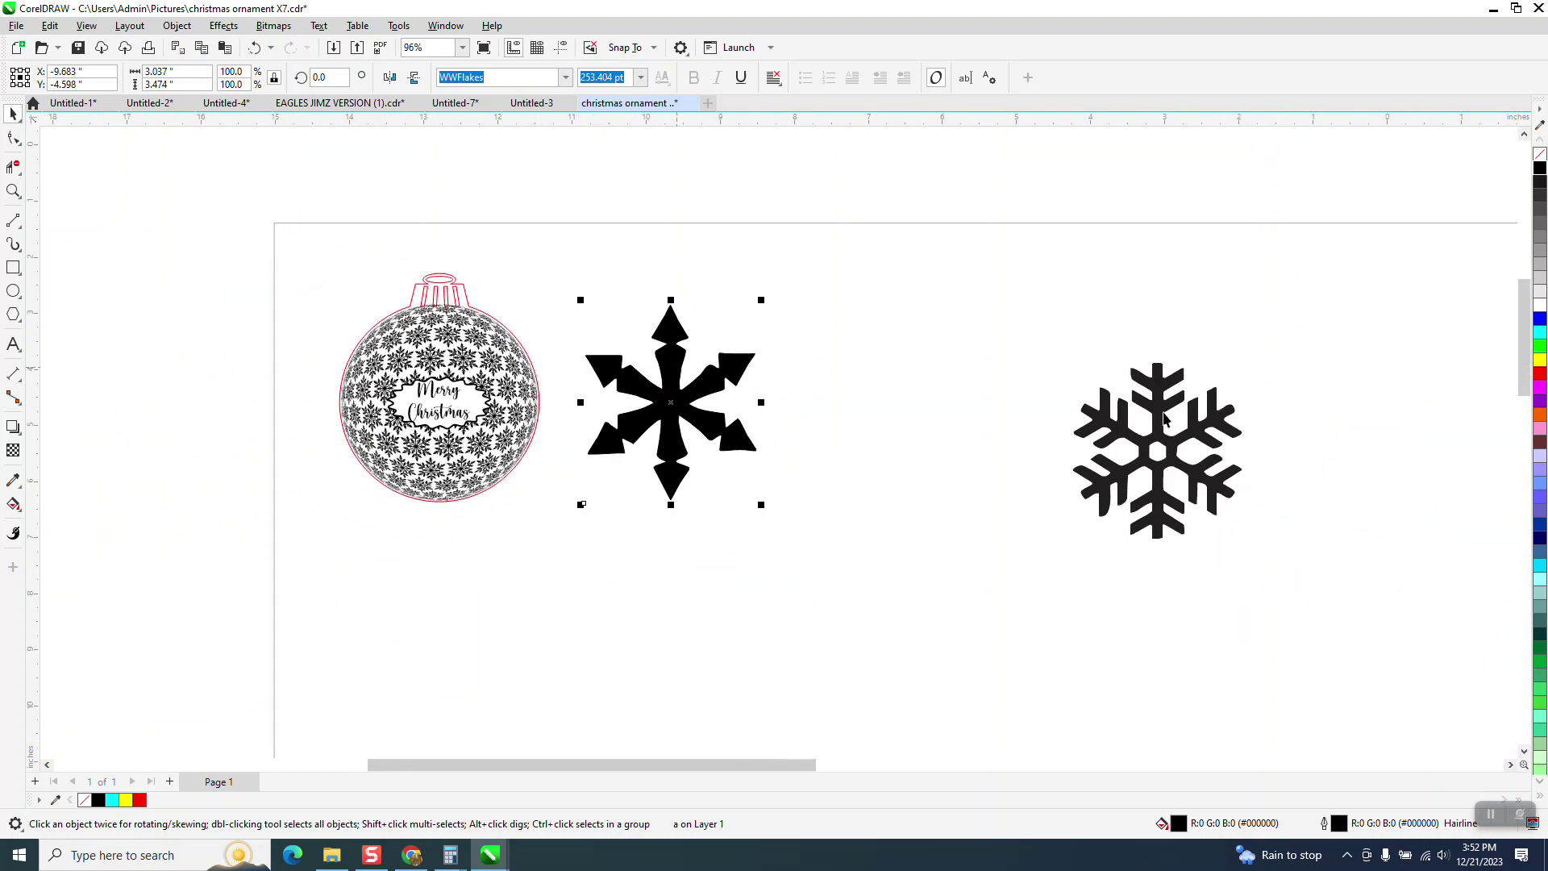
click(1057, 425)
drag(1055, 425, 926, 401)
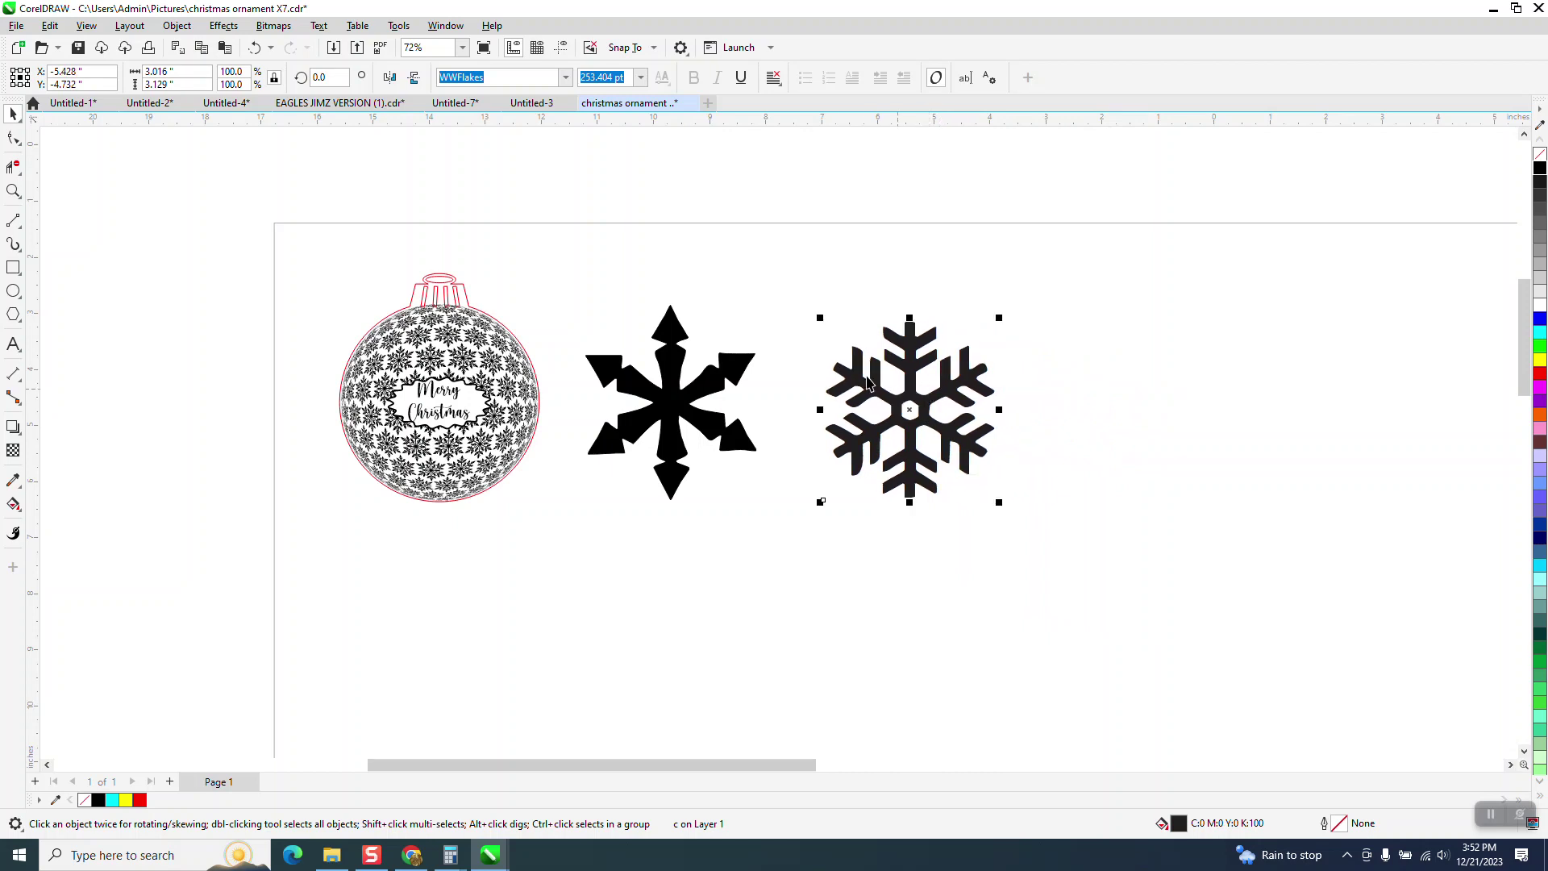
click(838, 342)
drag(859, 414, 1071, 519)
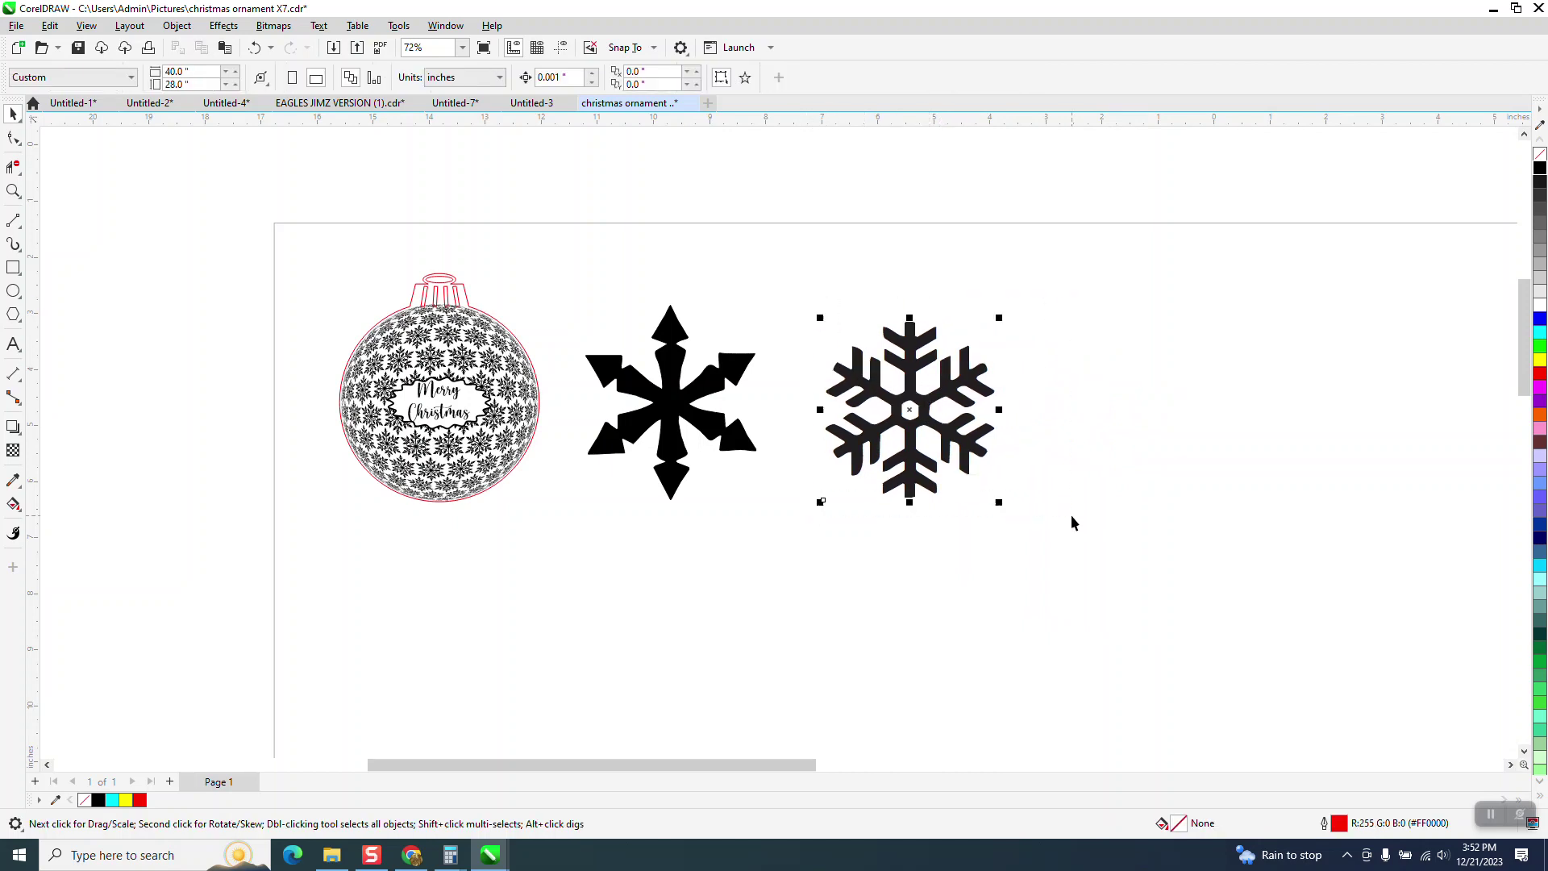